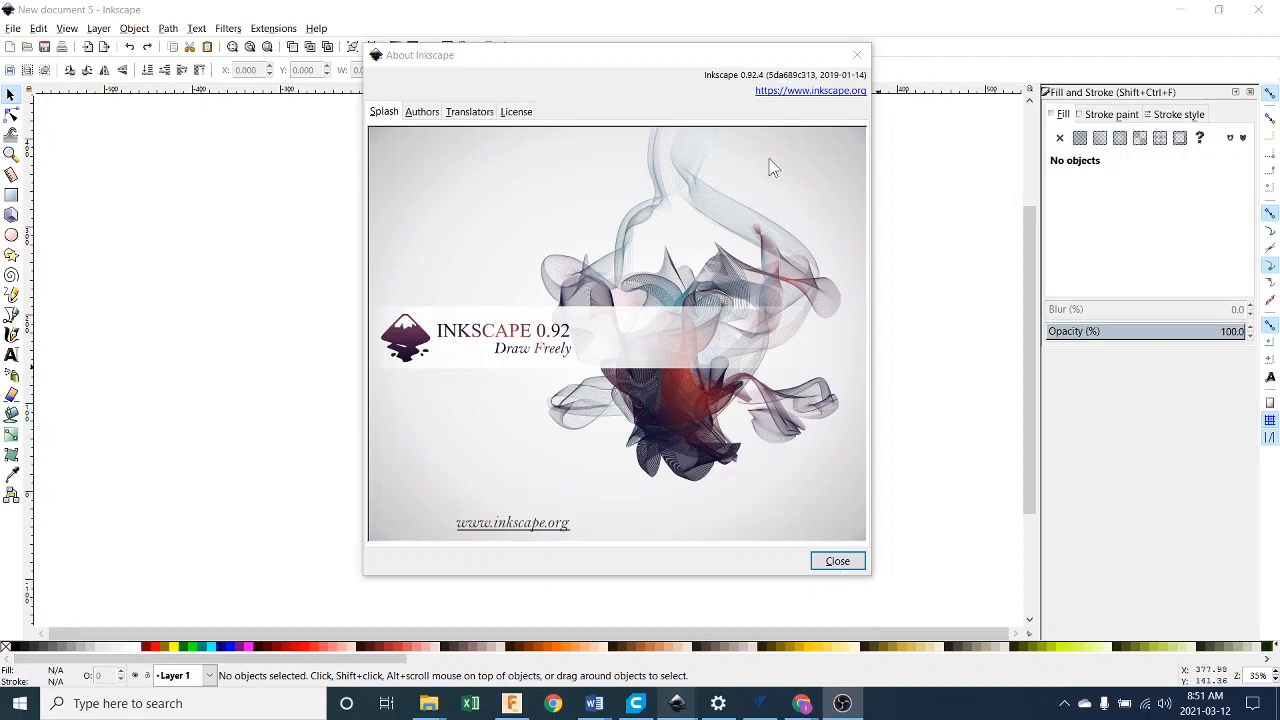
Close the About Inkscape window and the Fill and Stroke panel.
click(855, 59)
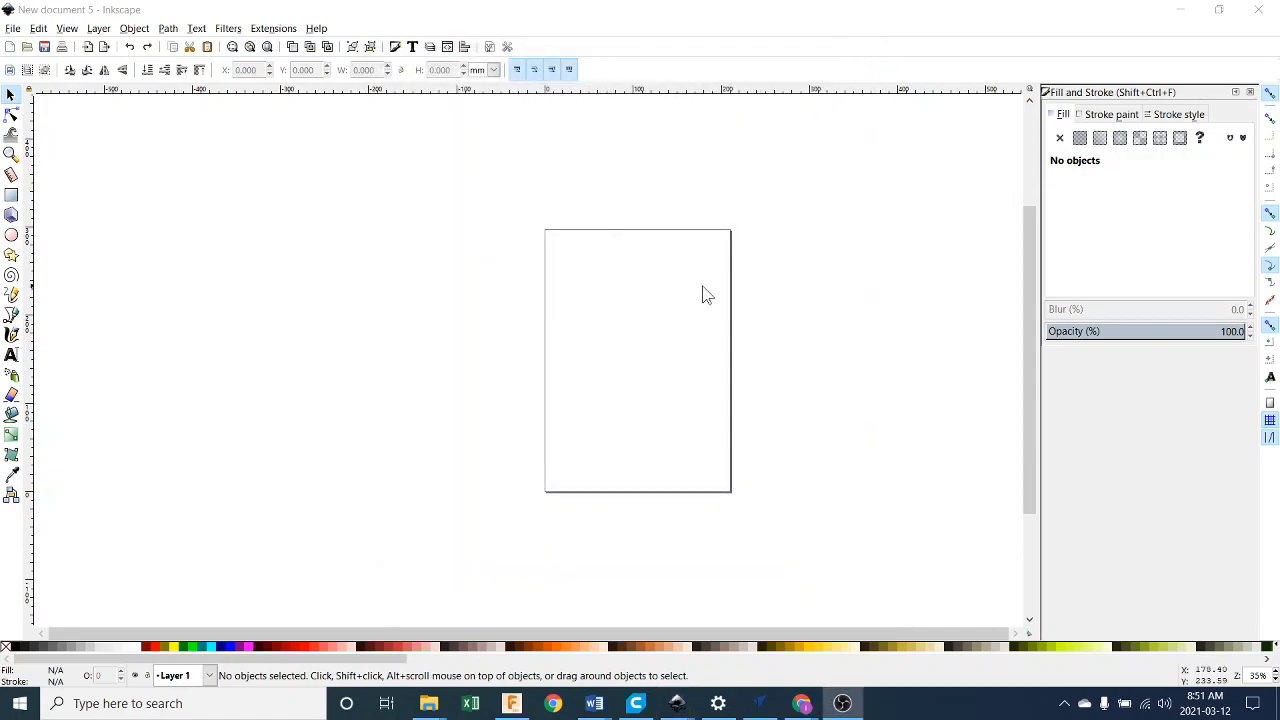
click(1250, 92)
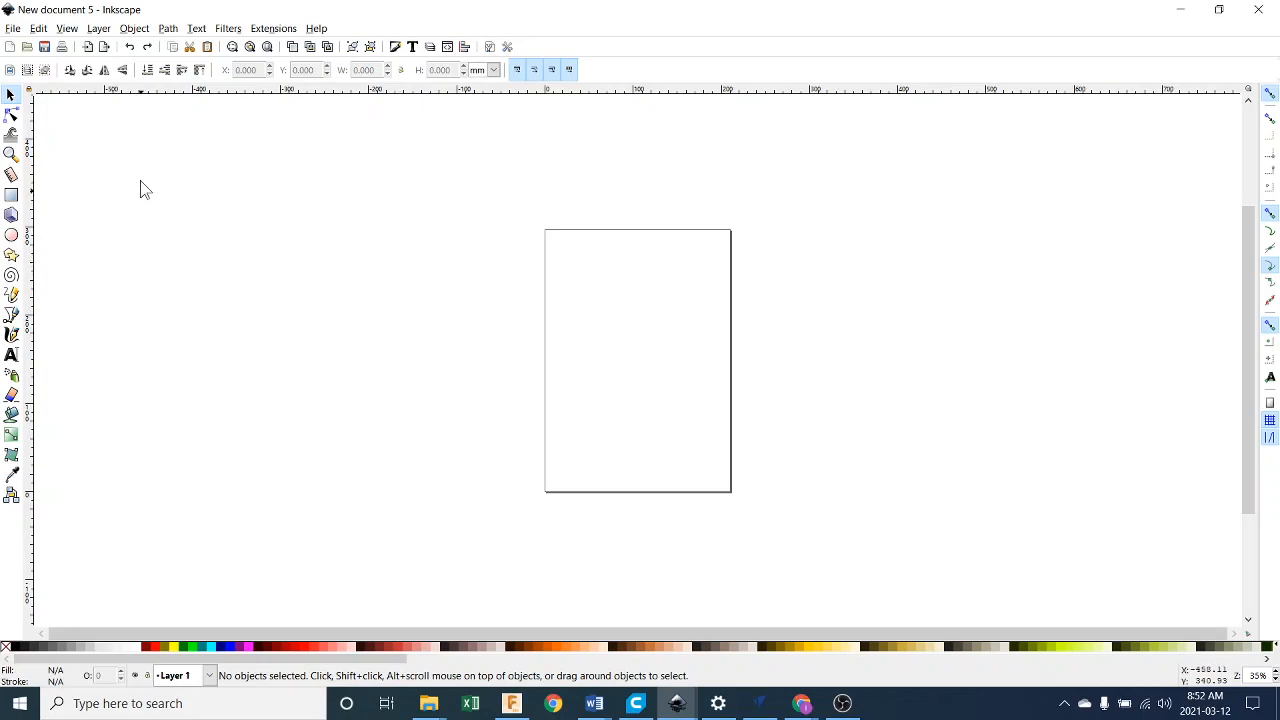
Import "Cutting Board Tutorial Drawing v1.pdf" from the Maker 9 folder in Documents, using the internal import settings.
click(13, 28)
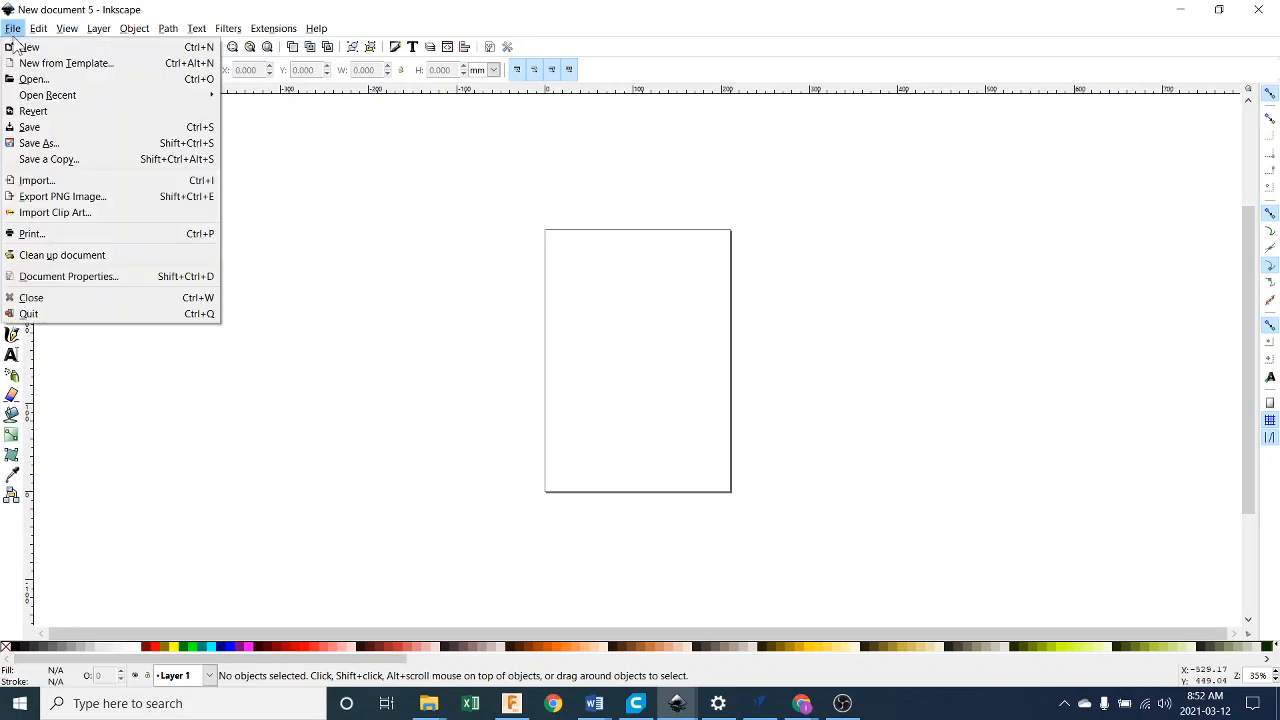
click(43, 180)
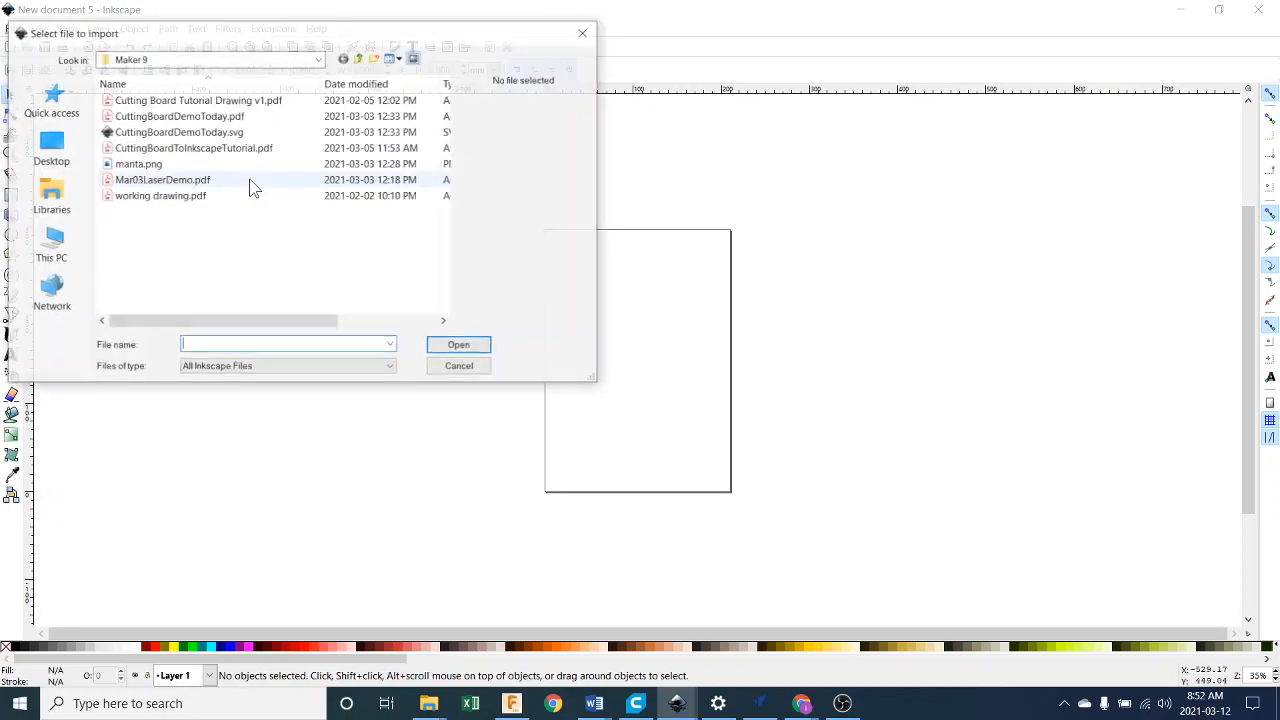
click(319, 60)
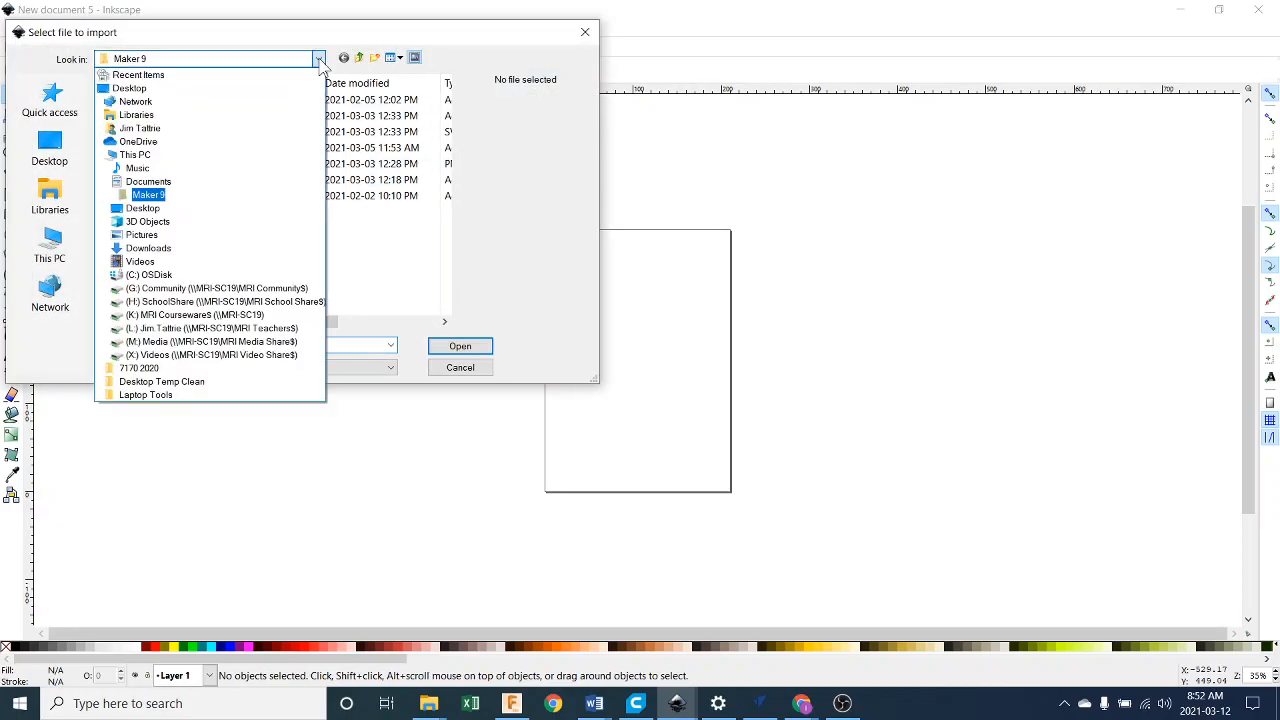
click(190, 181)
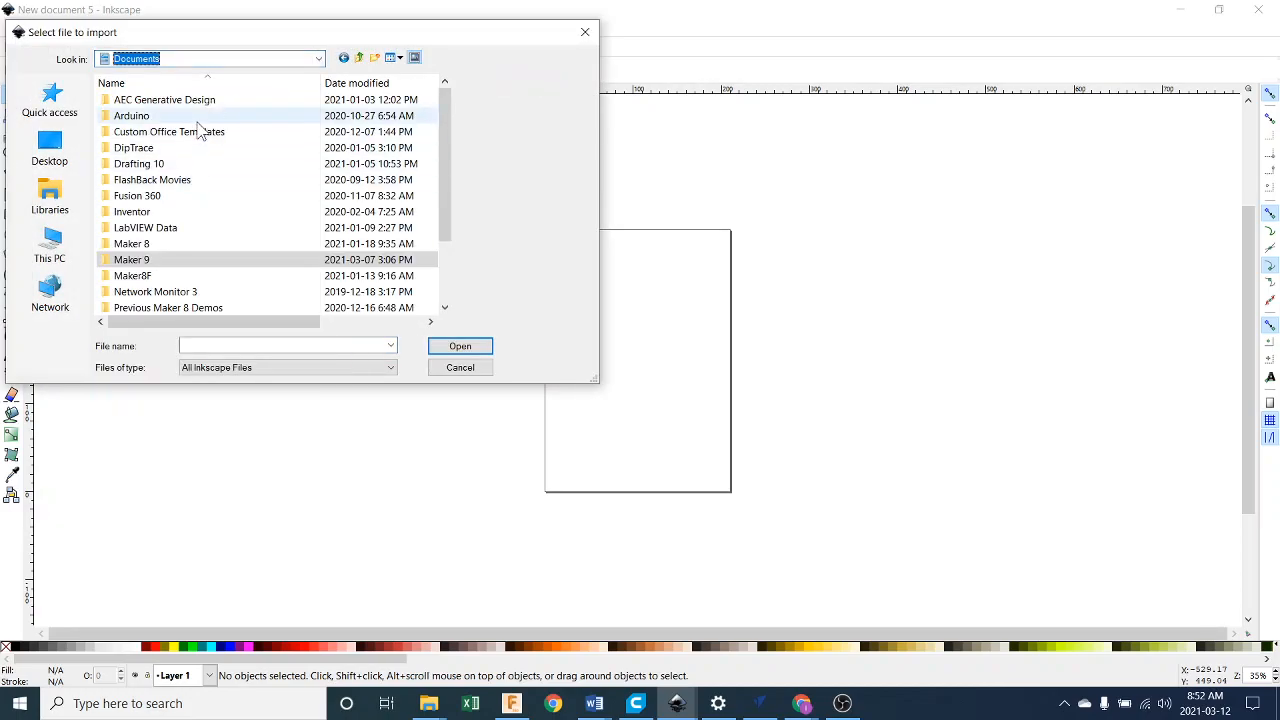
double_click(185, 260)
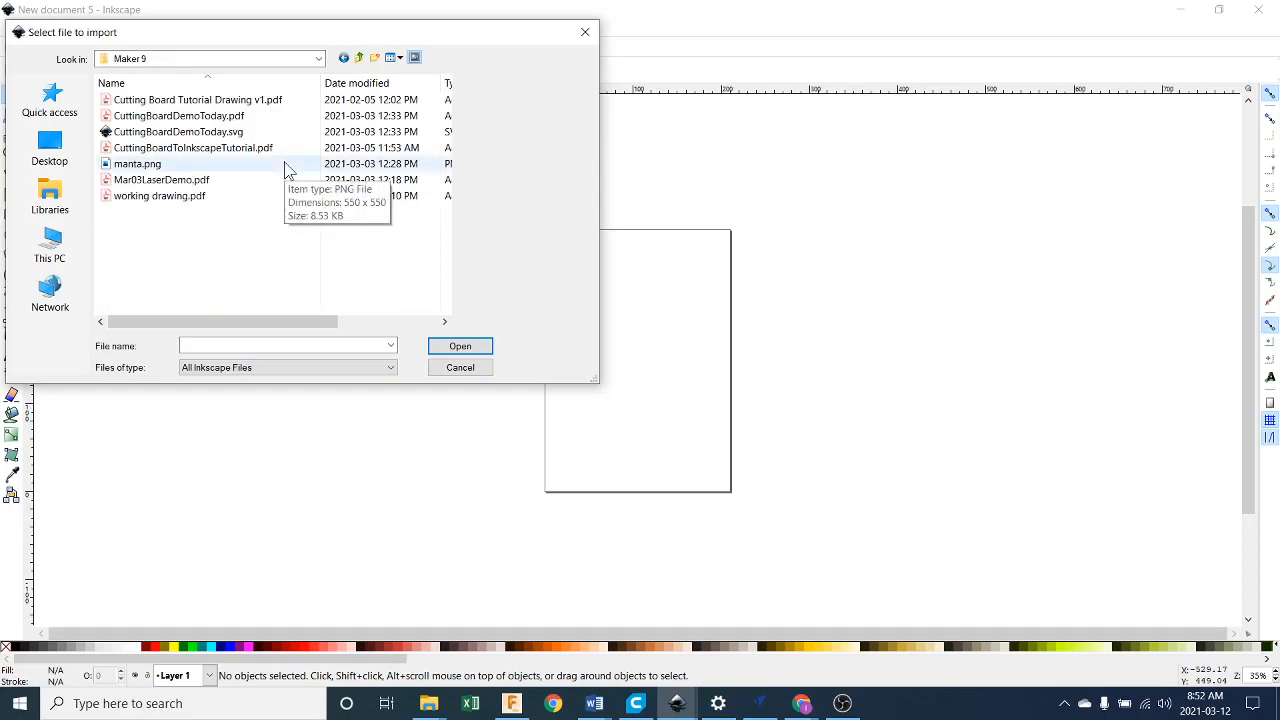
click(252, 101)
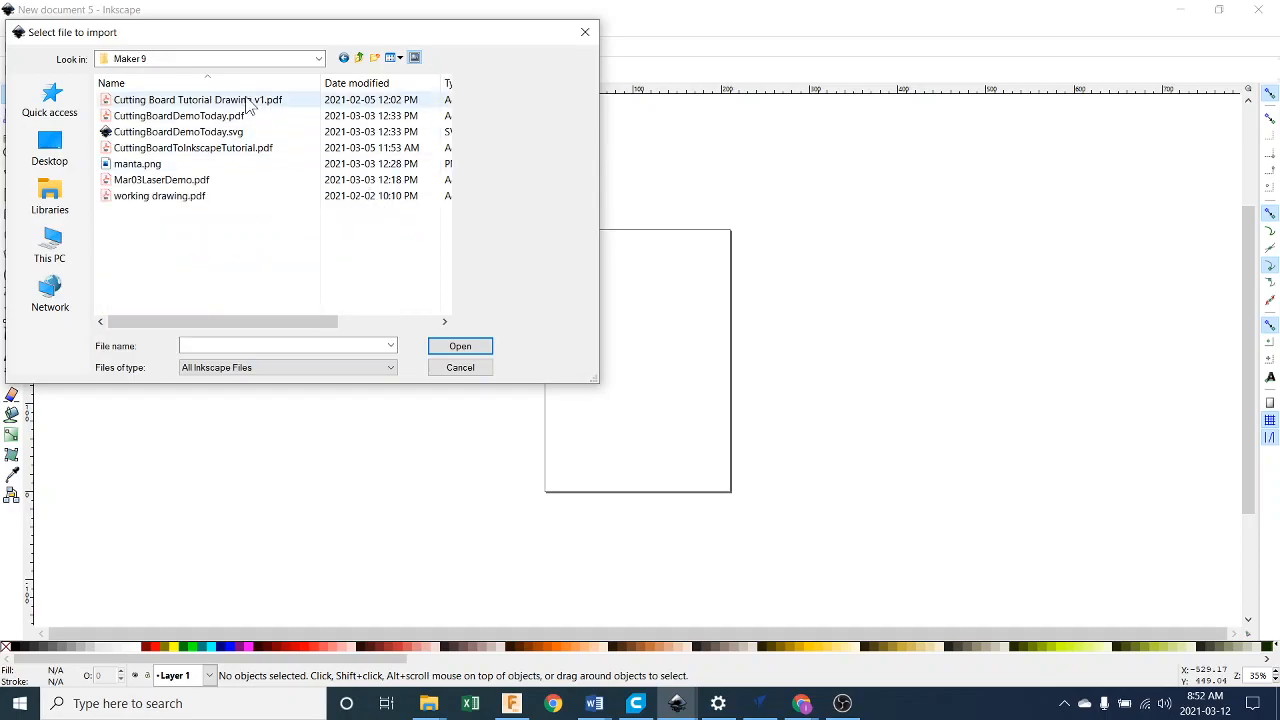
click(458, 346)
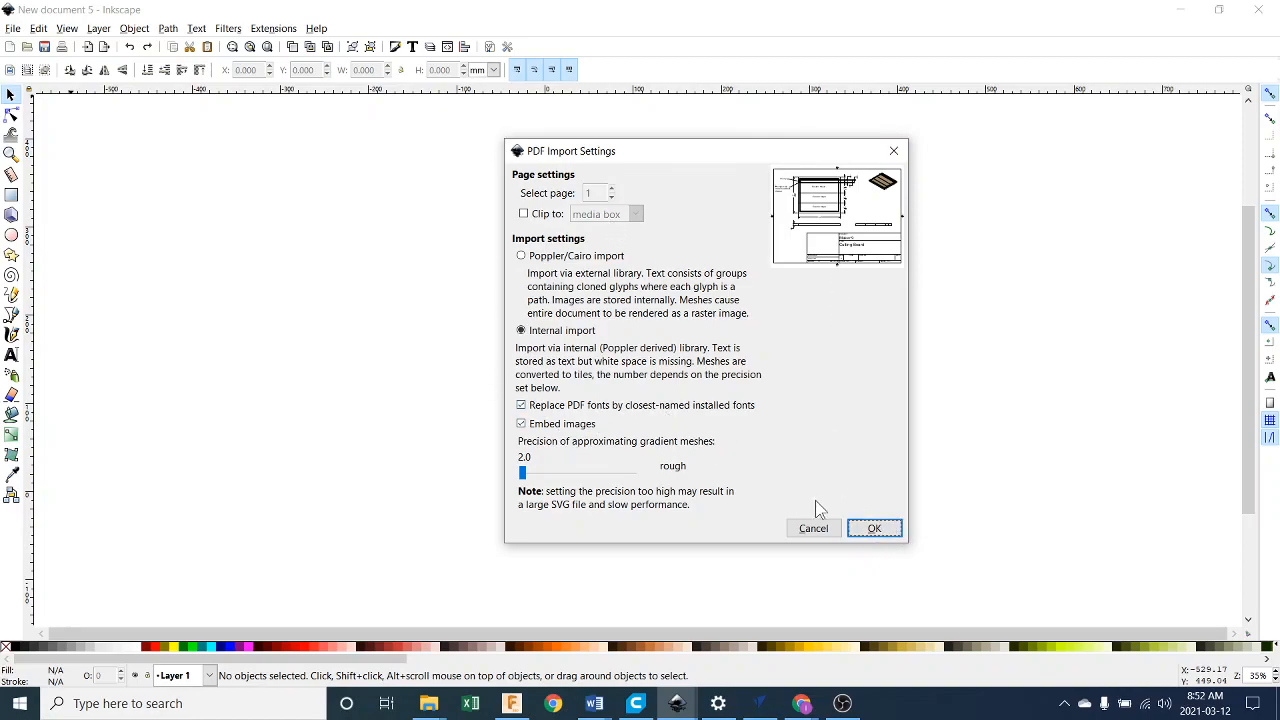
click(874, 529)
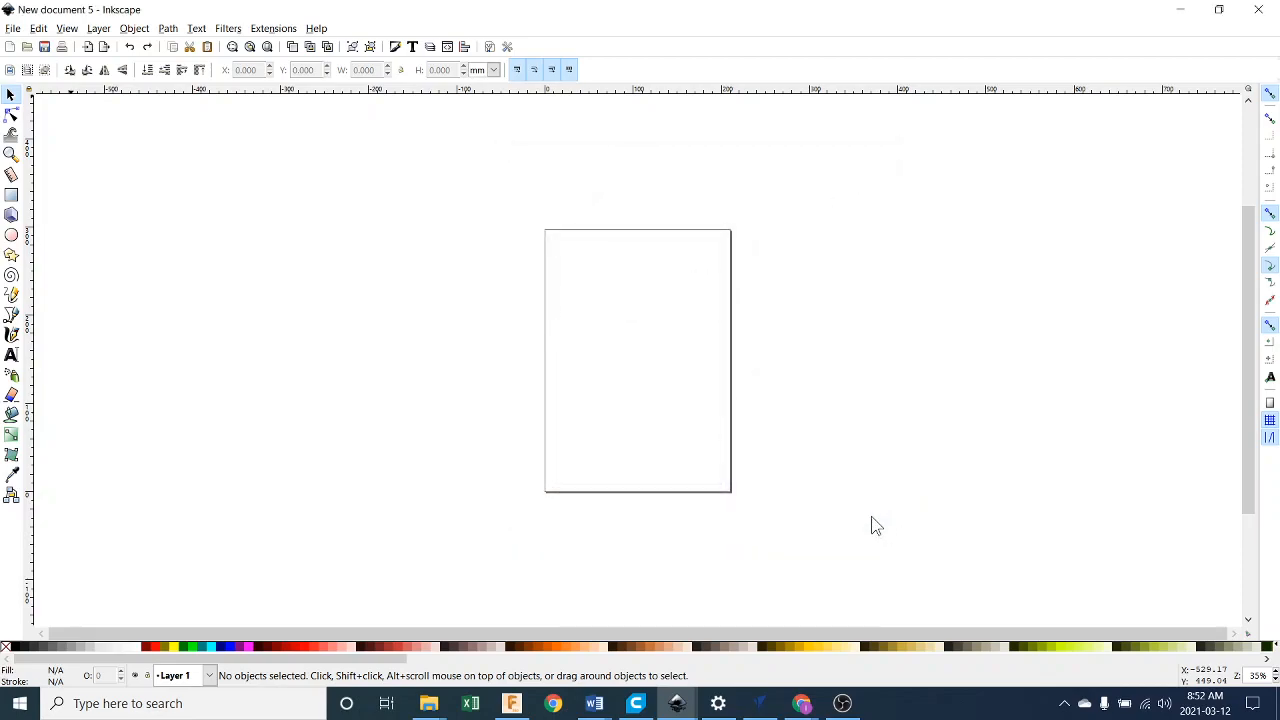
mouse_move(900, 448)
mouse_down()
mouse_move(880, 389)
mouse_move(880, 251)
mouse_move(903, 273)
mouse_up()
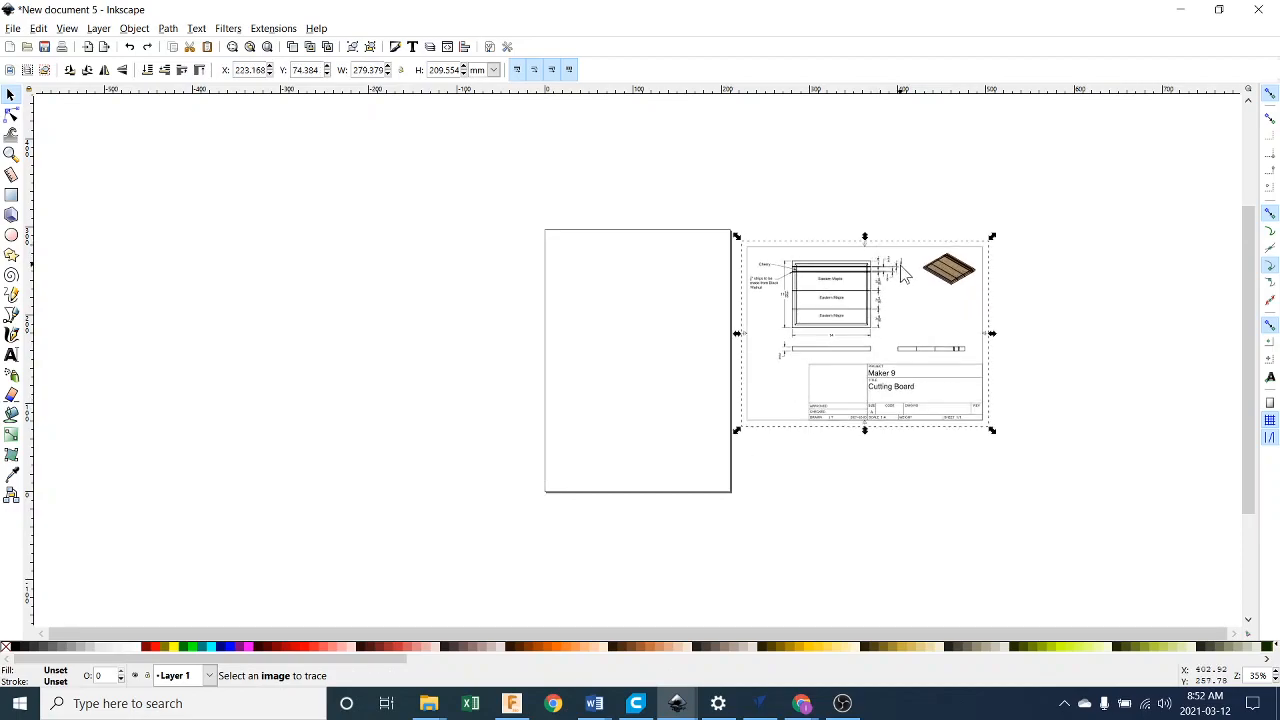
click(805, 193)
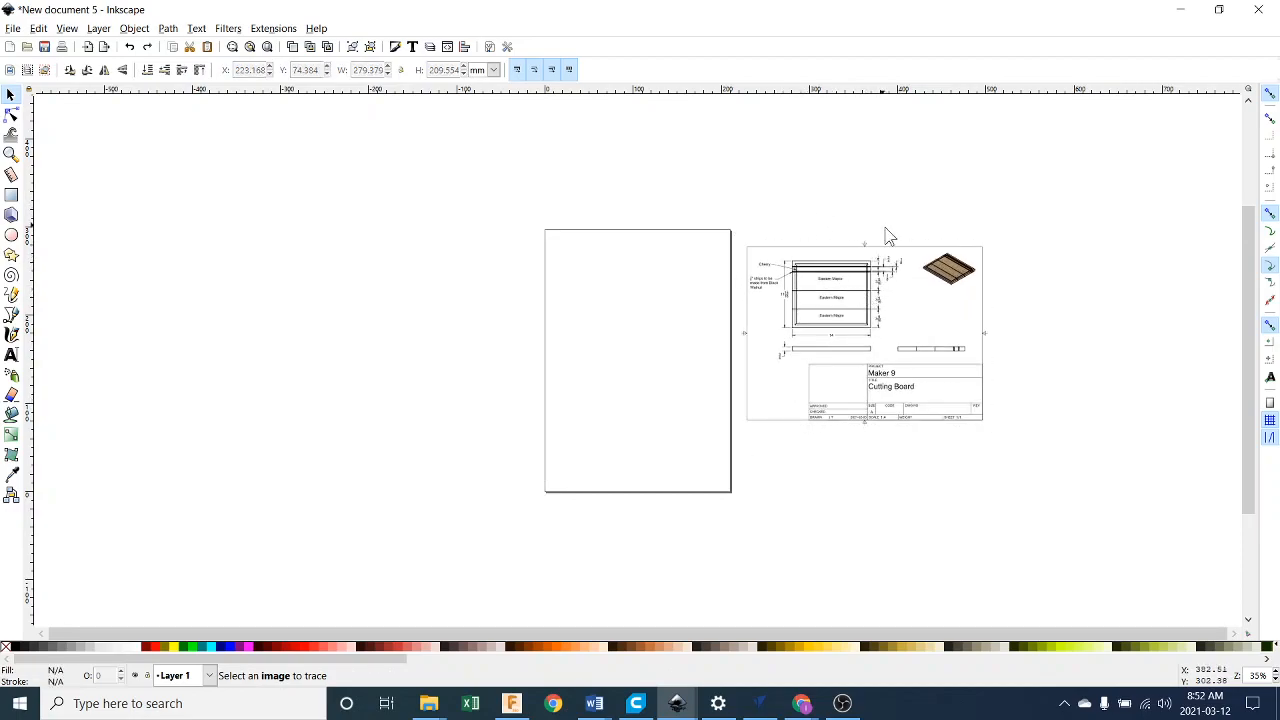
click(10, 97)
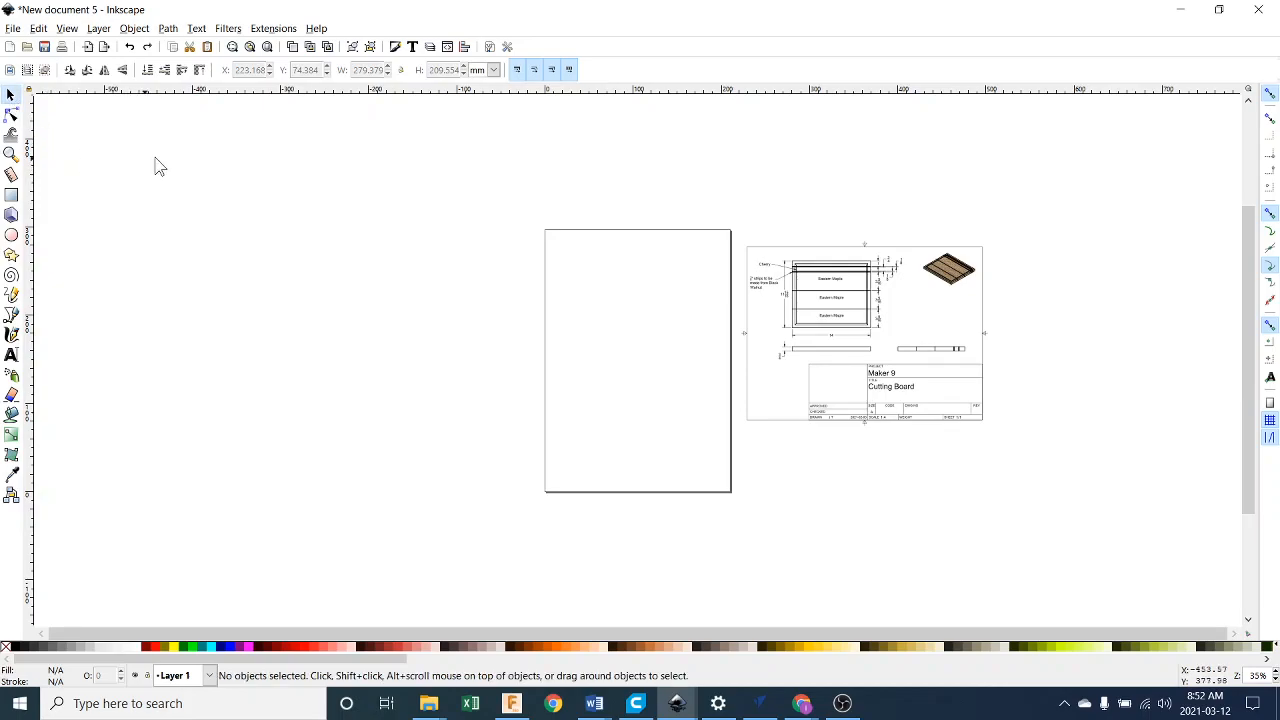
click(824, 248)
click(1032, 470)
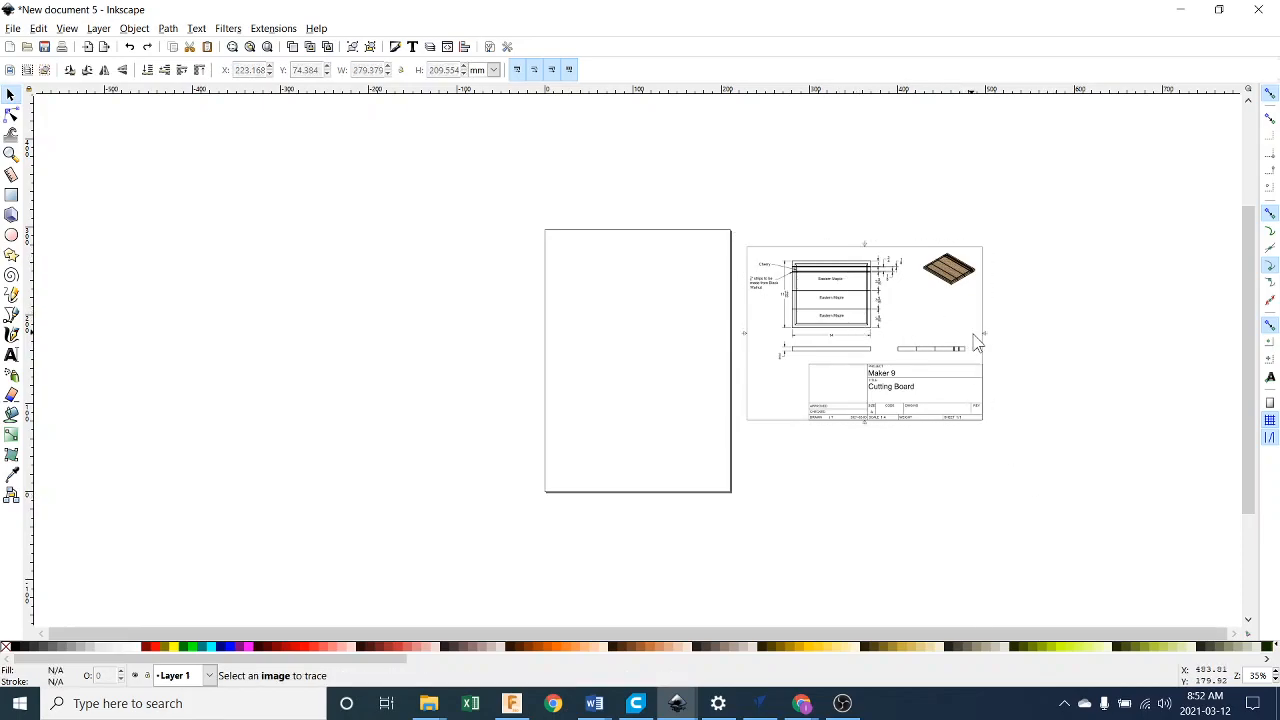
click(972, 334)
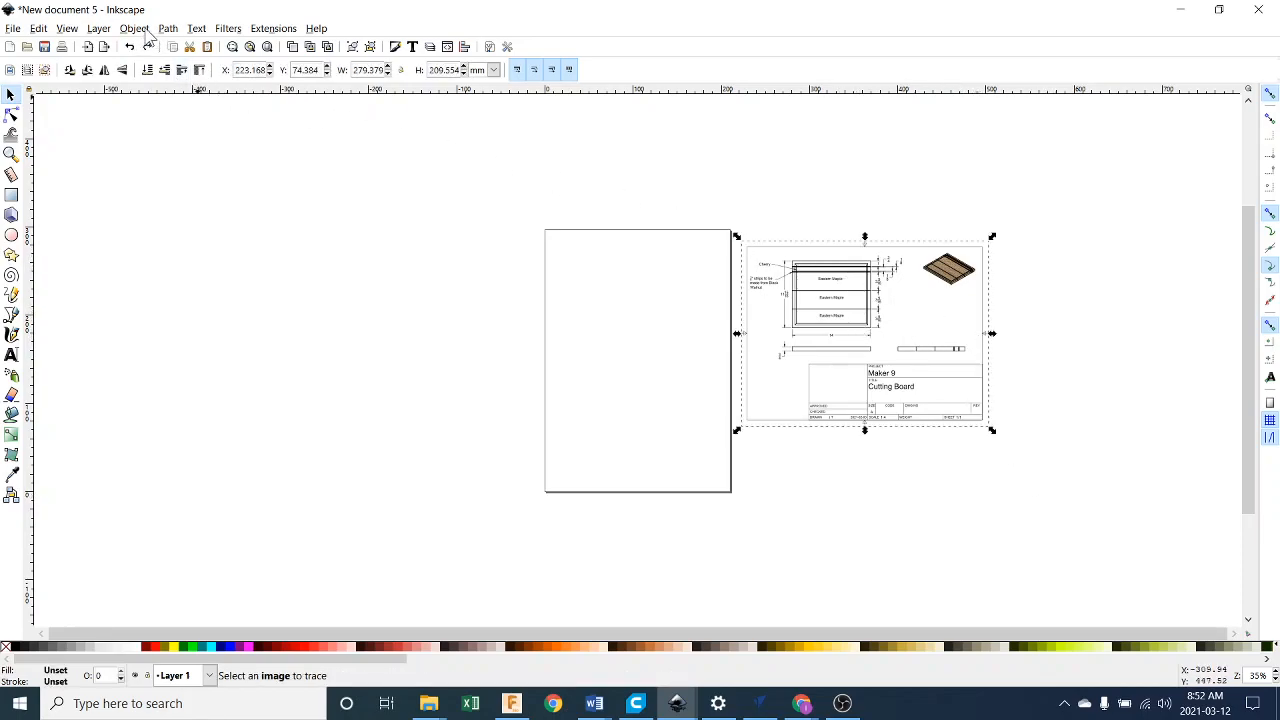
click(1056, 294)
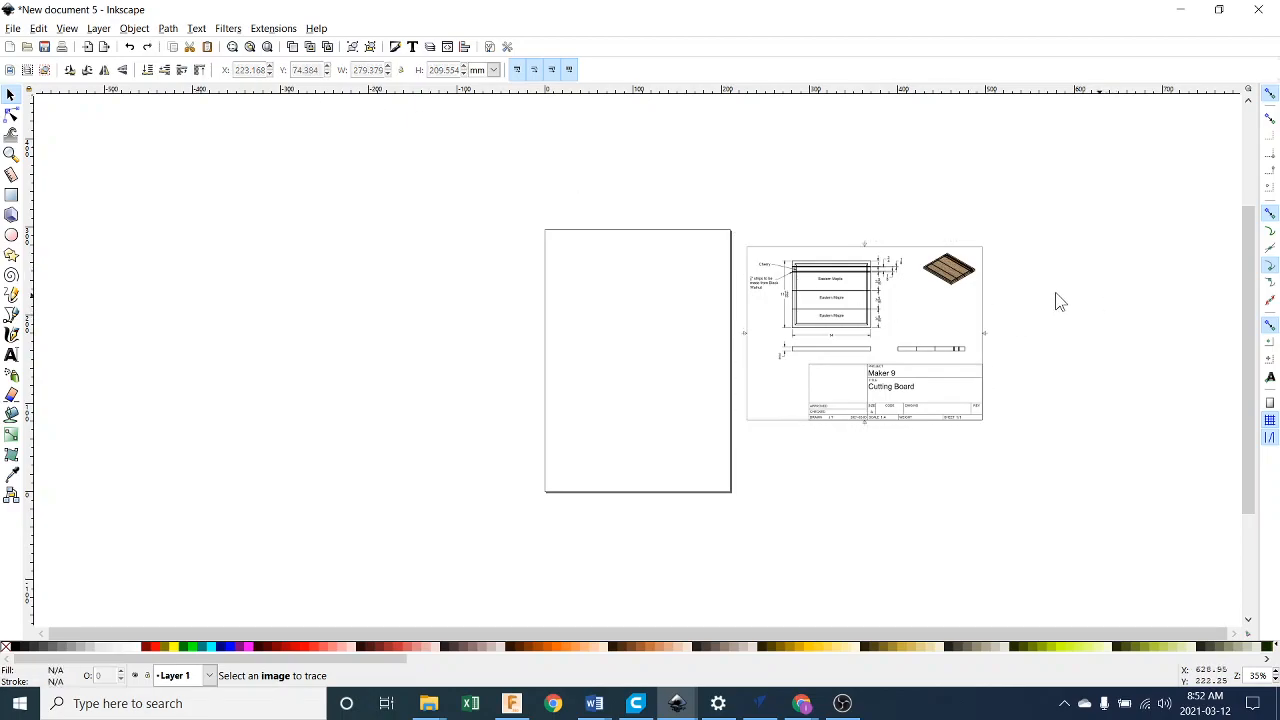
Ungroup the imported cutting board drawing into its separate parts and deselect everything.
click(984, 300)
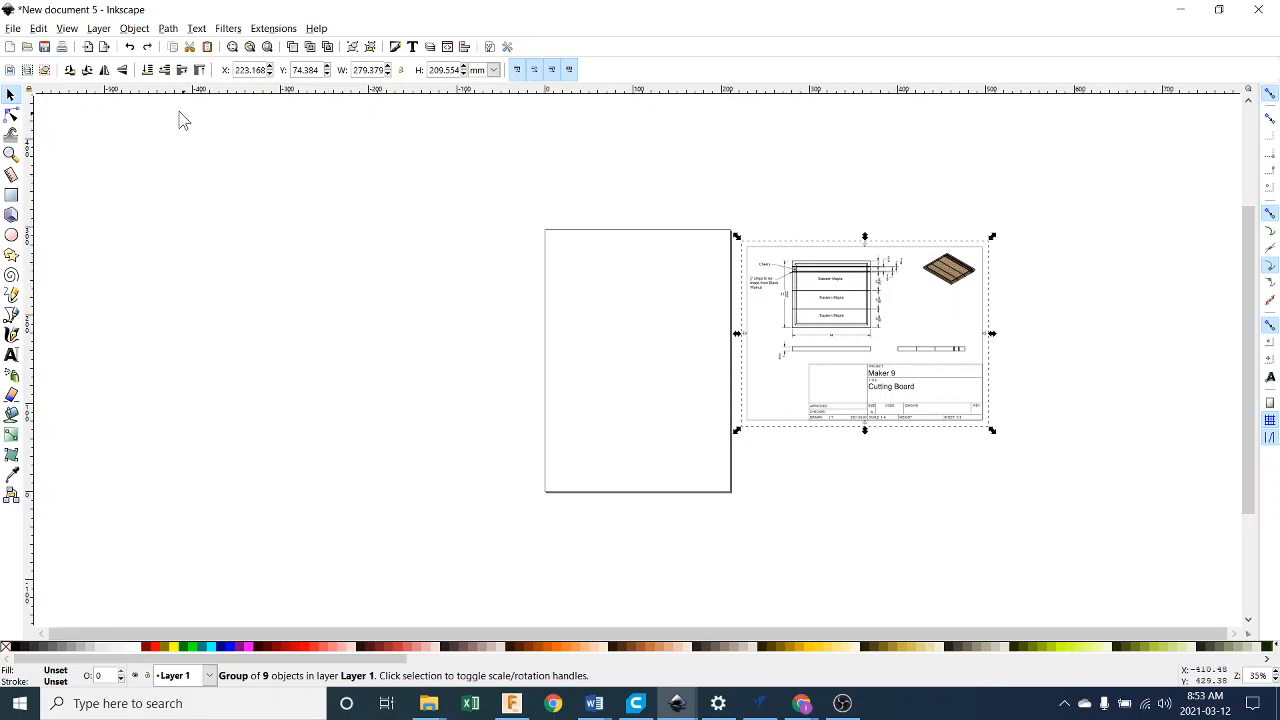
click(131, 31)
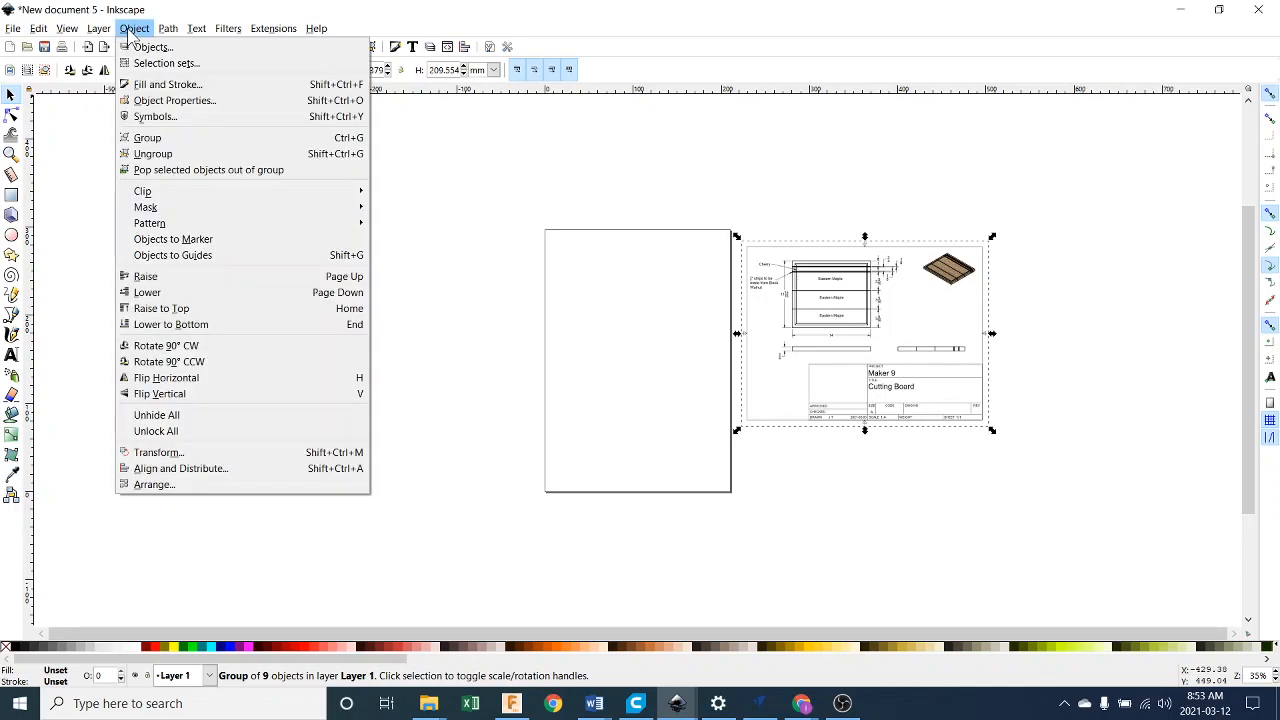
click(183, 157)
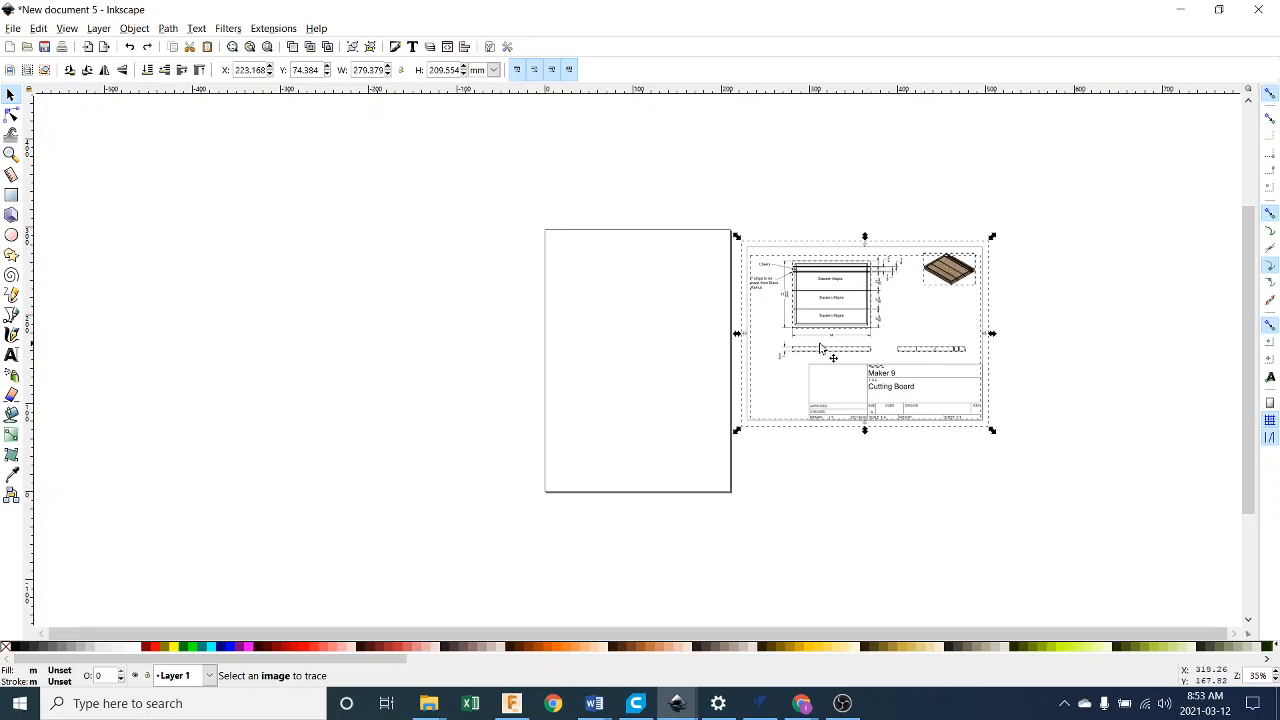
click(1062, 361)
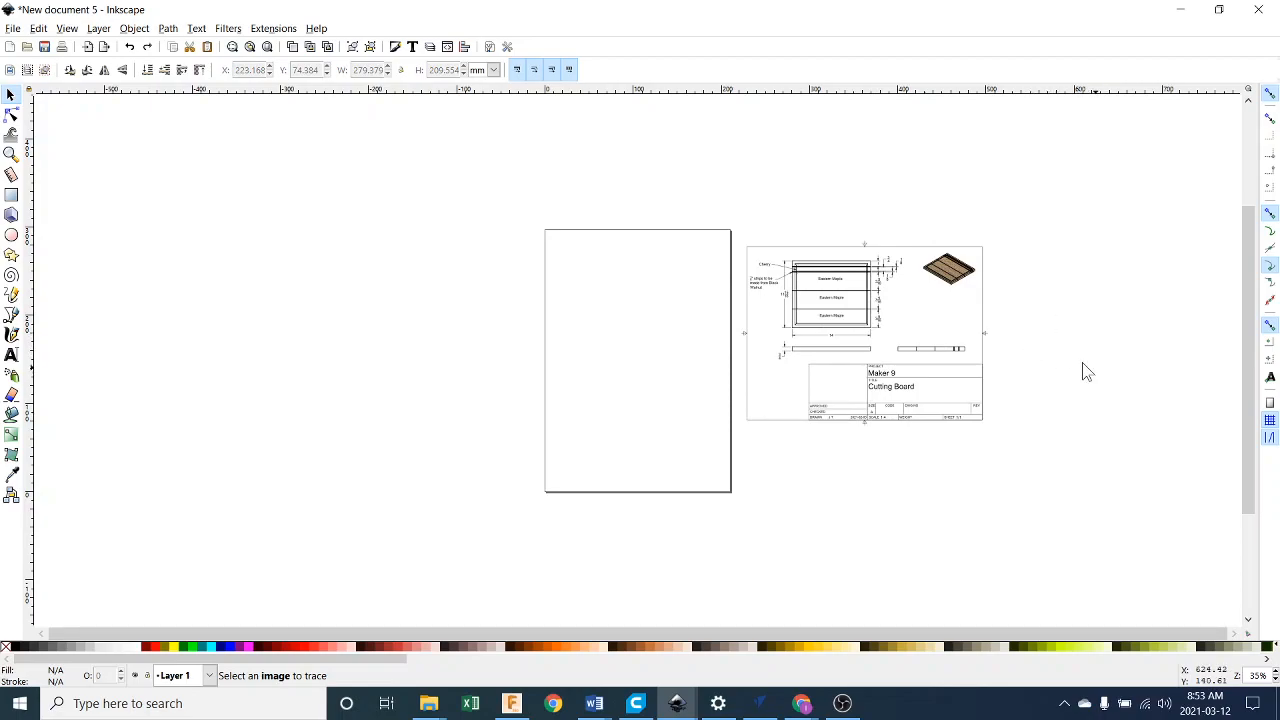
Examine the ungrouped cutting board drawing up close, including its views, dimensions and title block.
click(1022, 268)
key(ctrl)
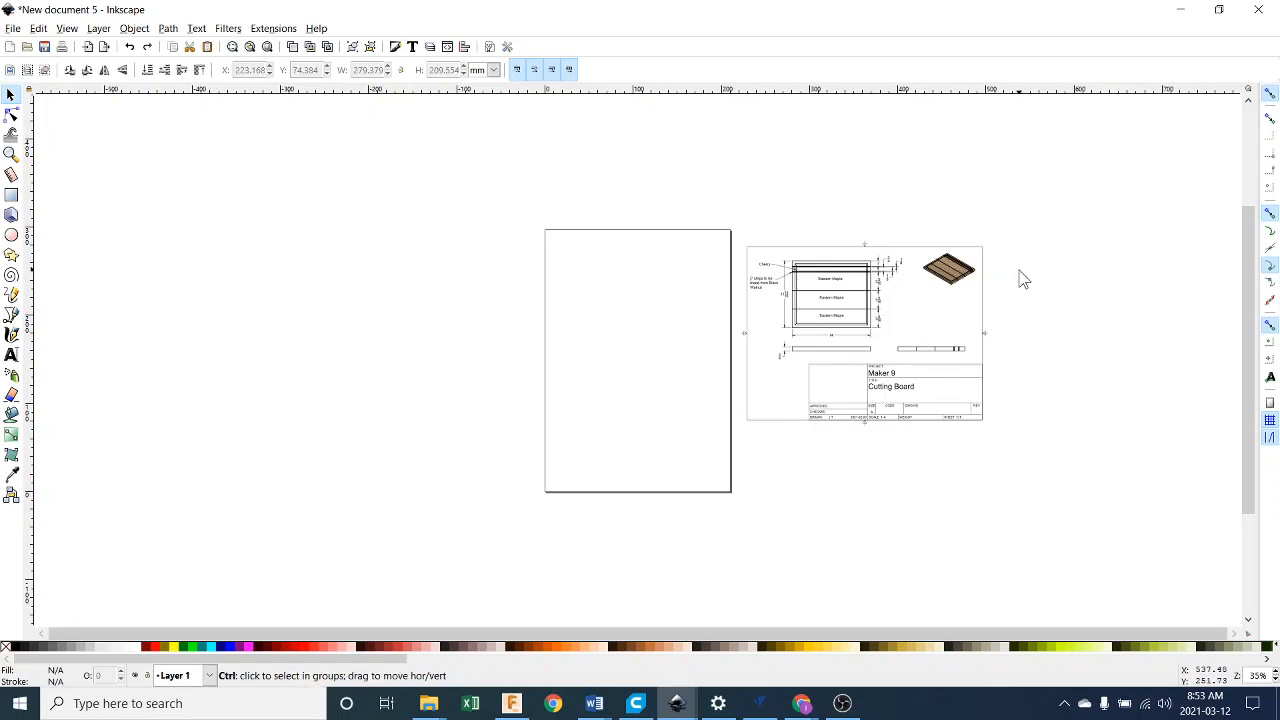
ctrl+scroll(986, 268, up, 2)
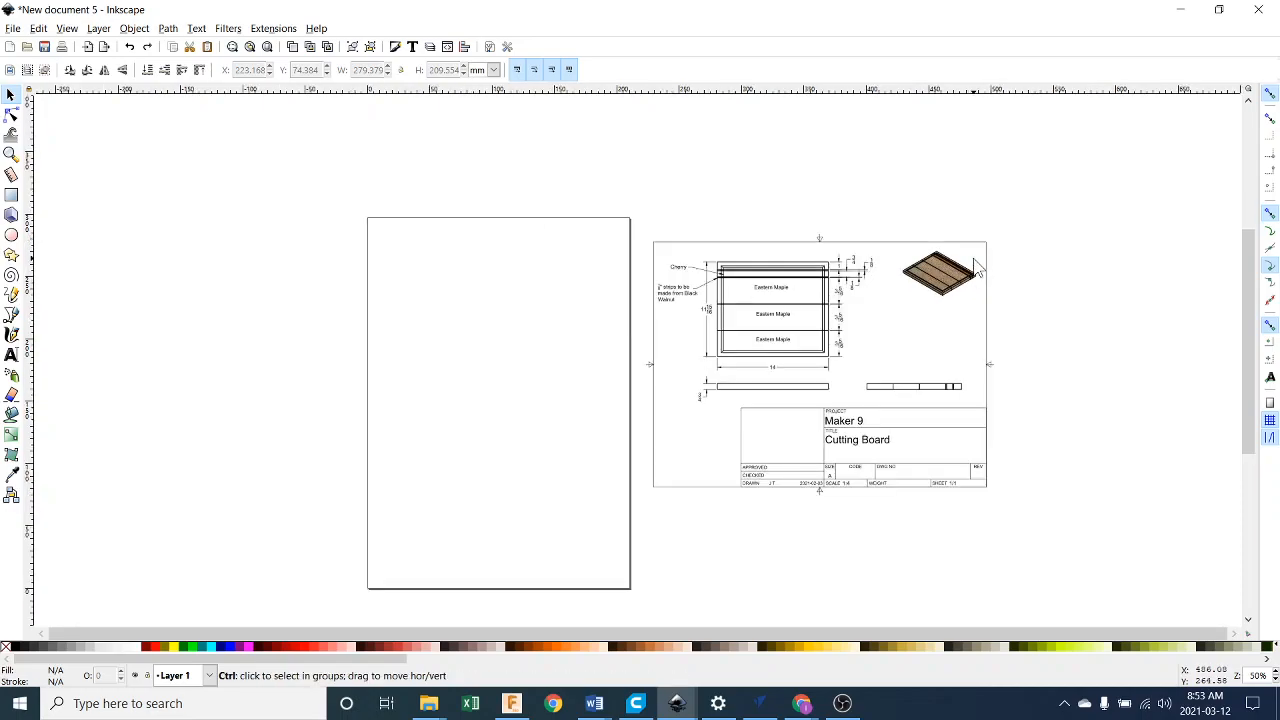
ctrl+scroll(251, 271, down, 3)
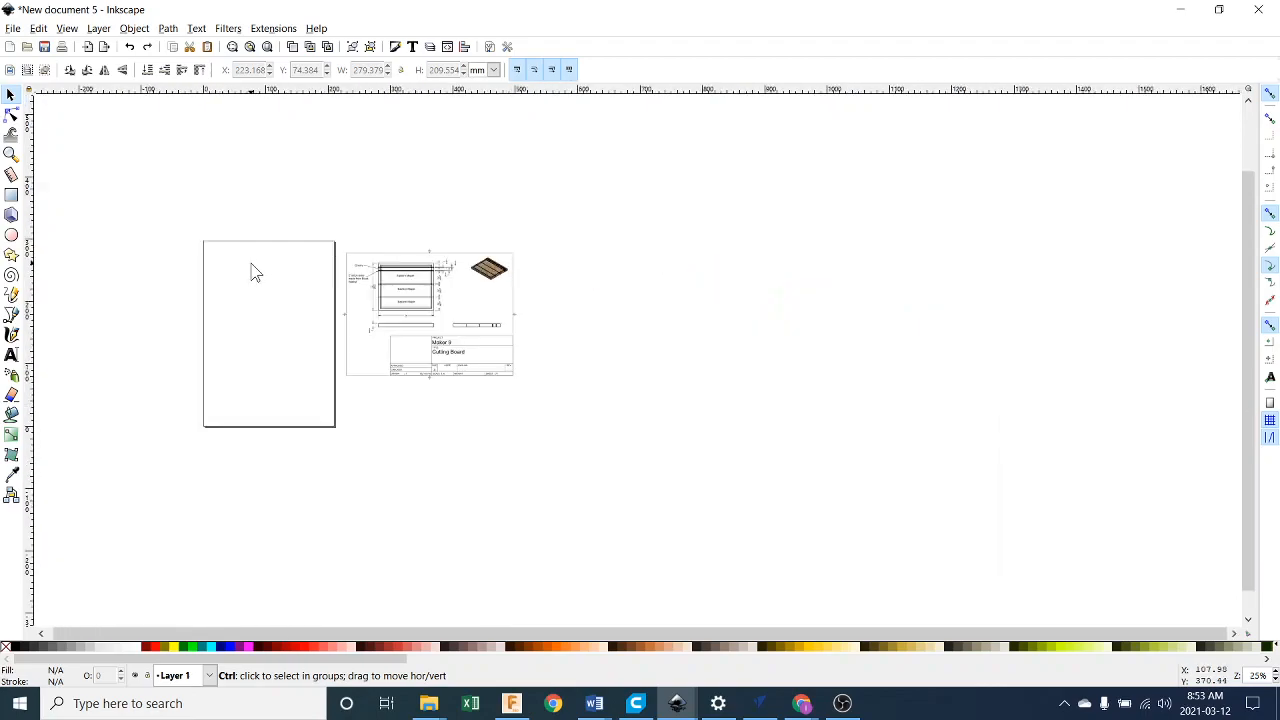
ctrl+scroll(196, 250, up, 2)
ctrl+scroll(220, 252, down, 2)
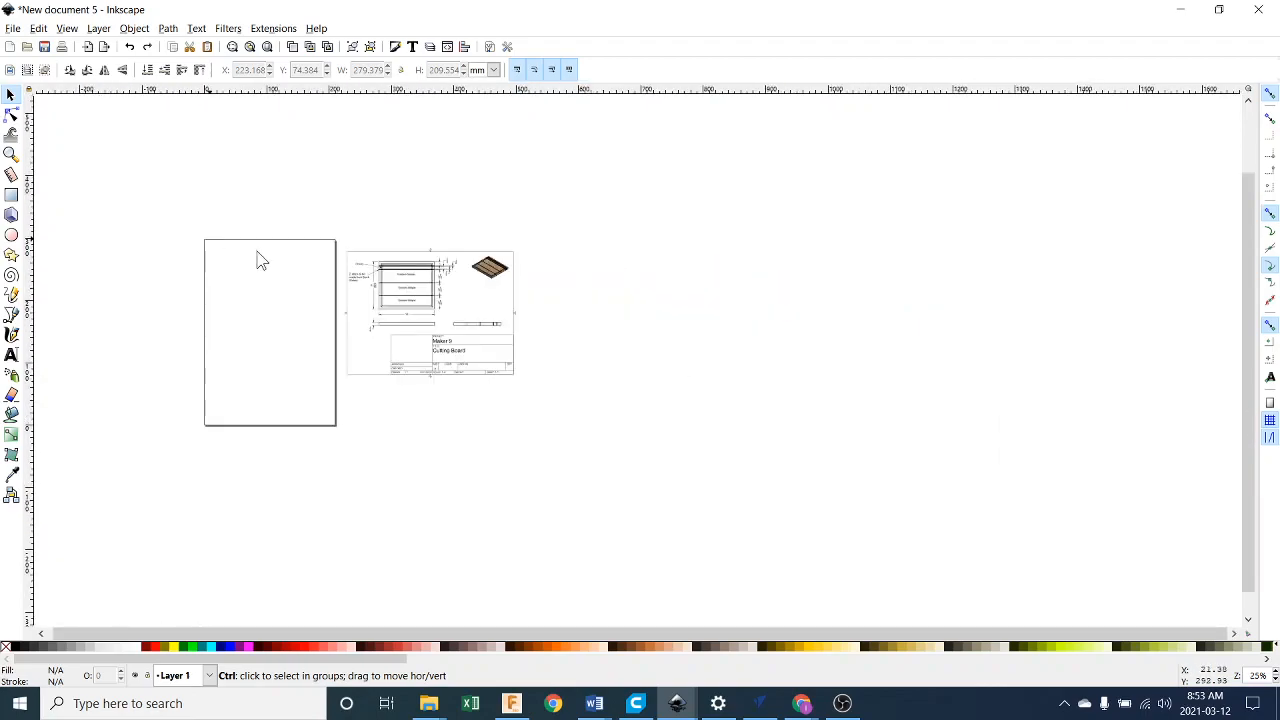
ctrl+scroll(411, 287, up, 4)
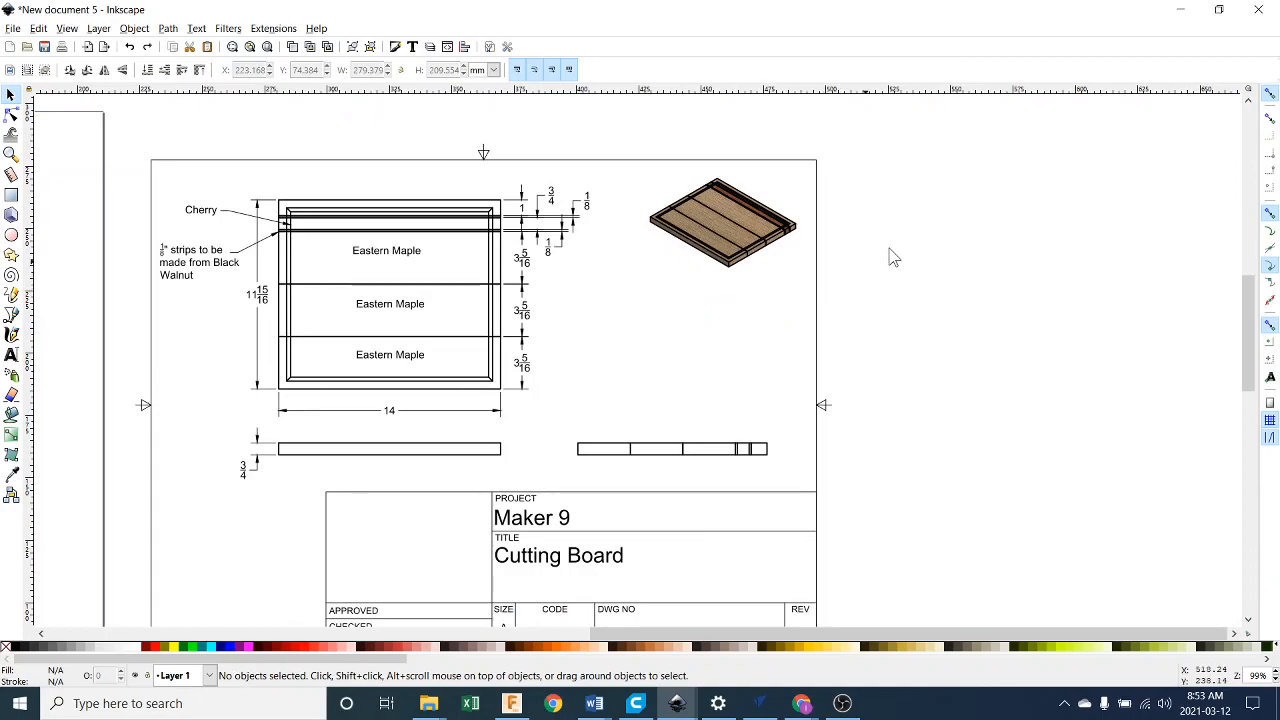
ctrl+scroll(940, 330, down, 1)
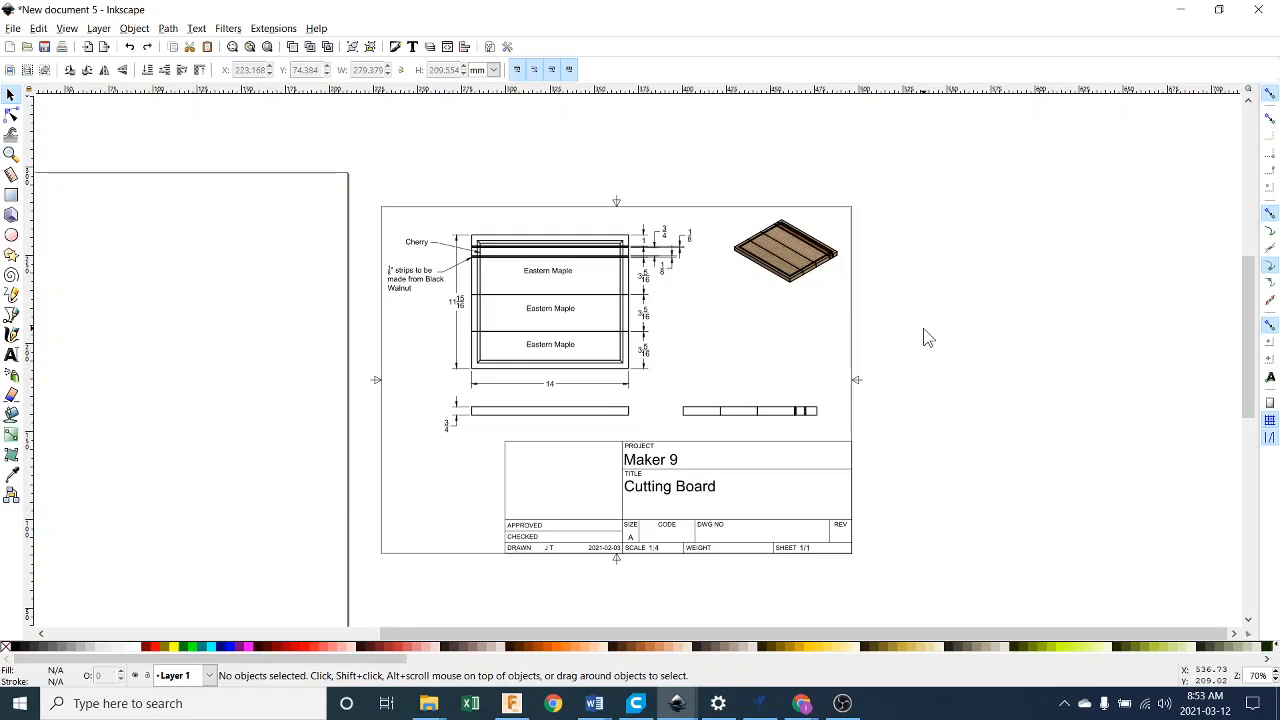
drag(928, 338, 951, 314)
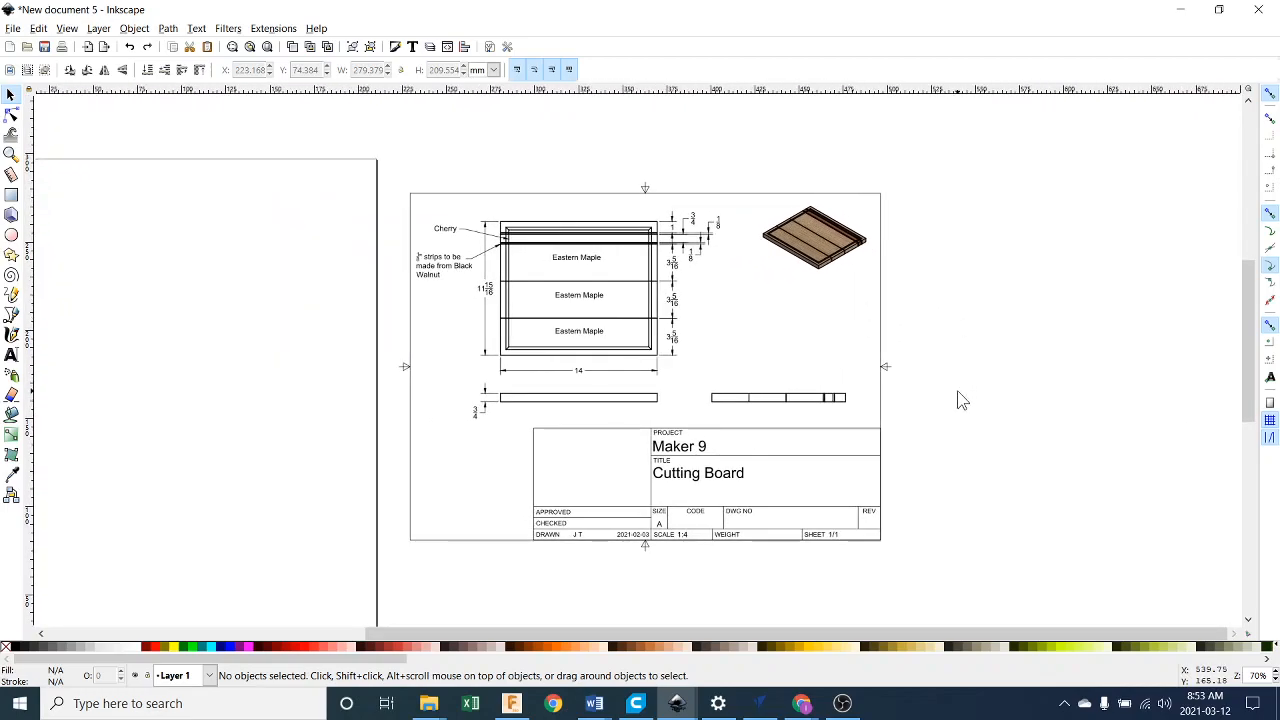
Delete the isometric view and the segmented end view from the cutting board drawing.
click(805, 243)
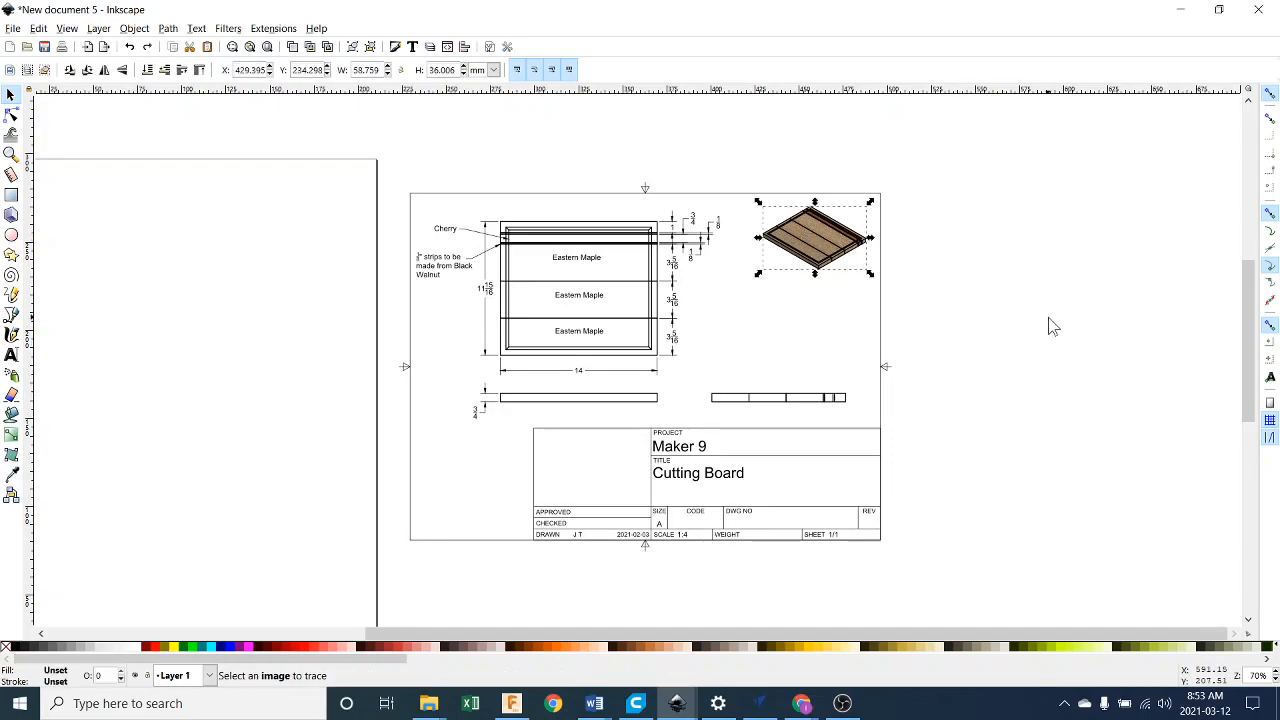
click(1035, 332)
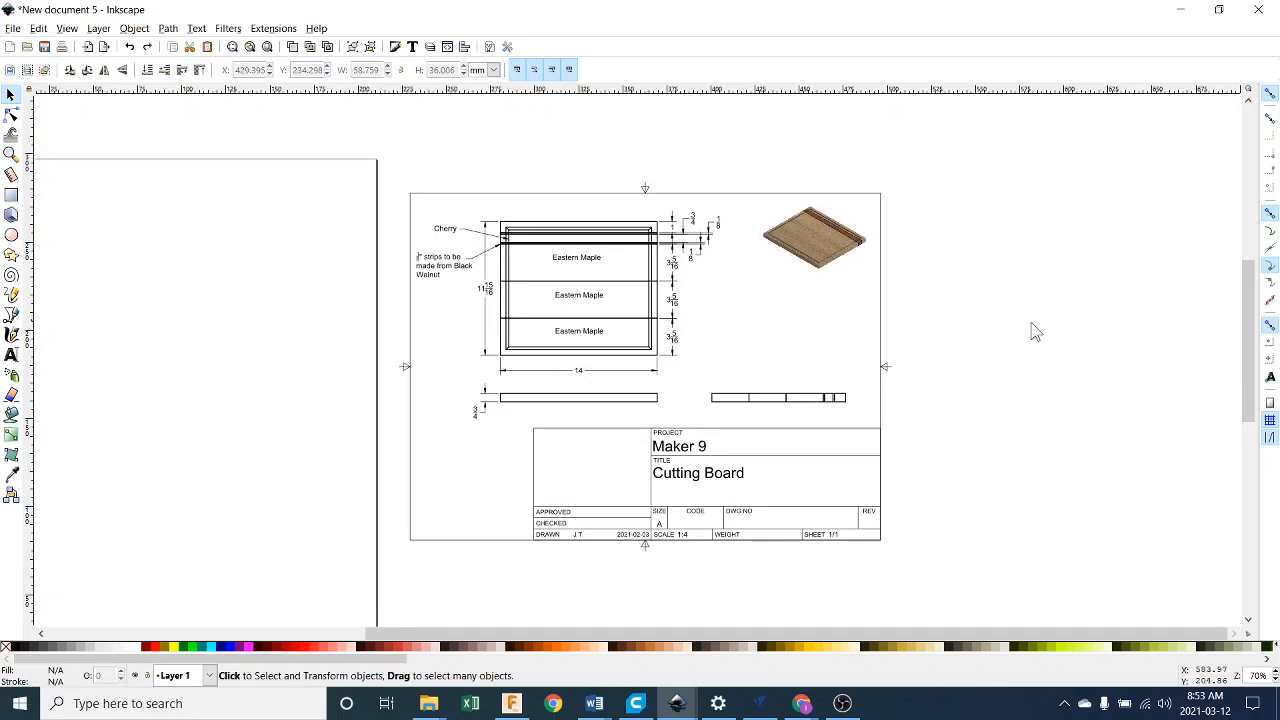
click(858, 255)
key(Delete)
click(842, 398)
key(Delete)
Delete the sheet border with the title block lines, and the group of text and dimensions.
click(853, 436)
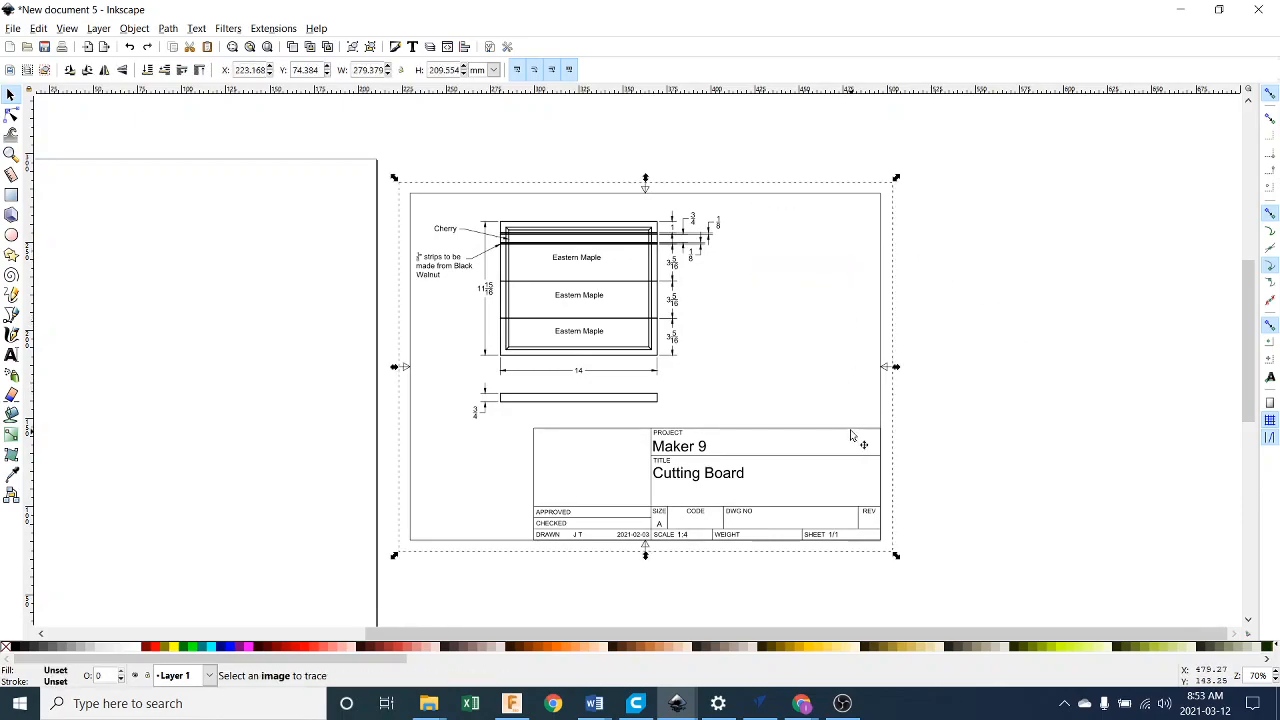
key(Delete)
click(695, 448)
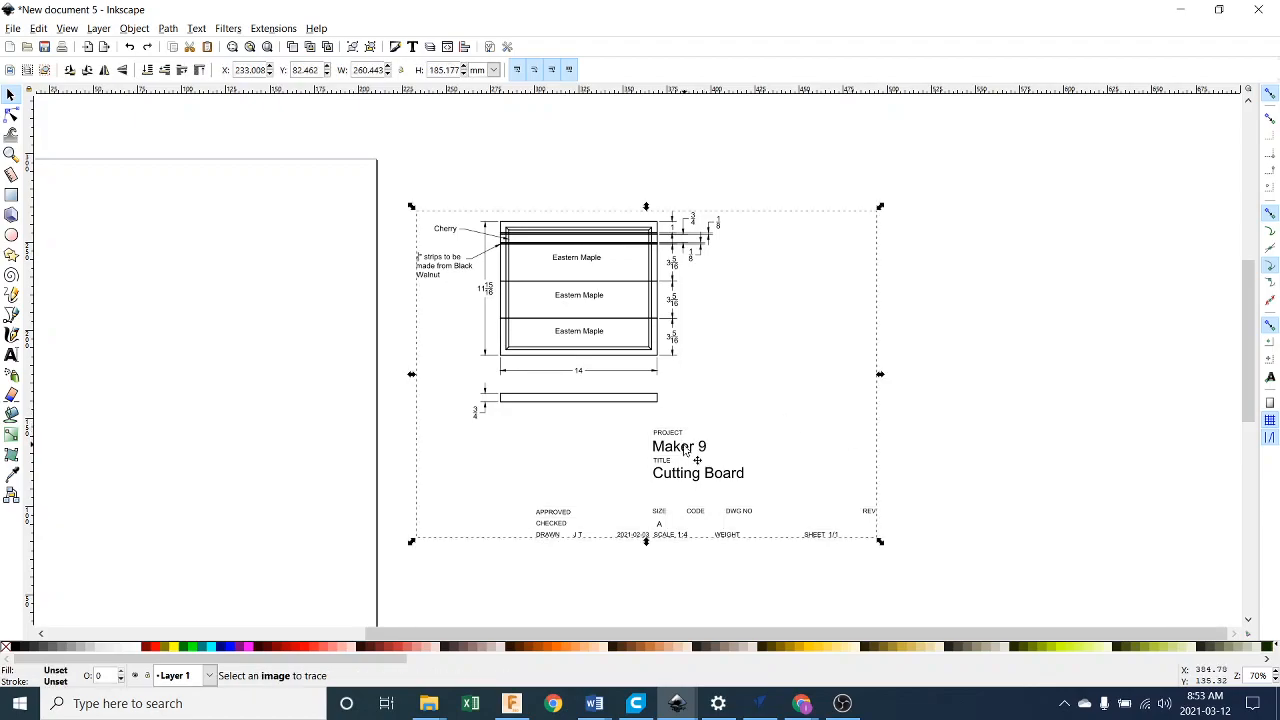
key(Delete)
Delete the narrow edge view below the cutting board's top view and the leftover PROJECT label.
click(601, 399)
key(Delete)
click(668, 432)
key(Delete)
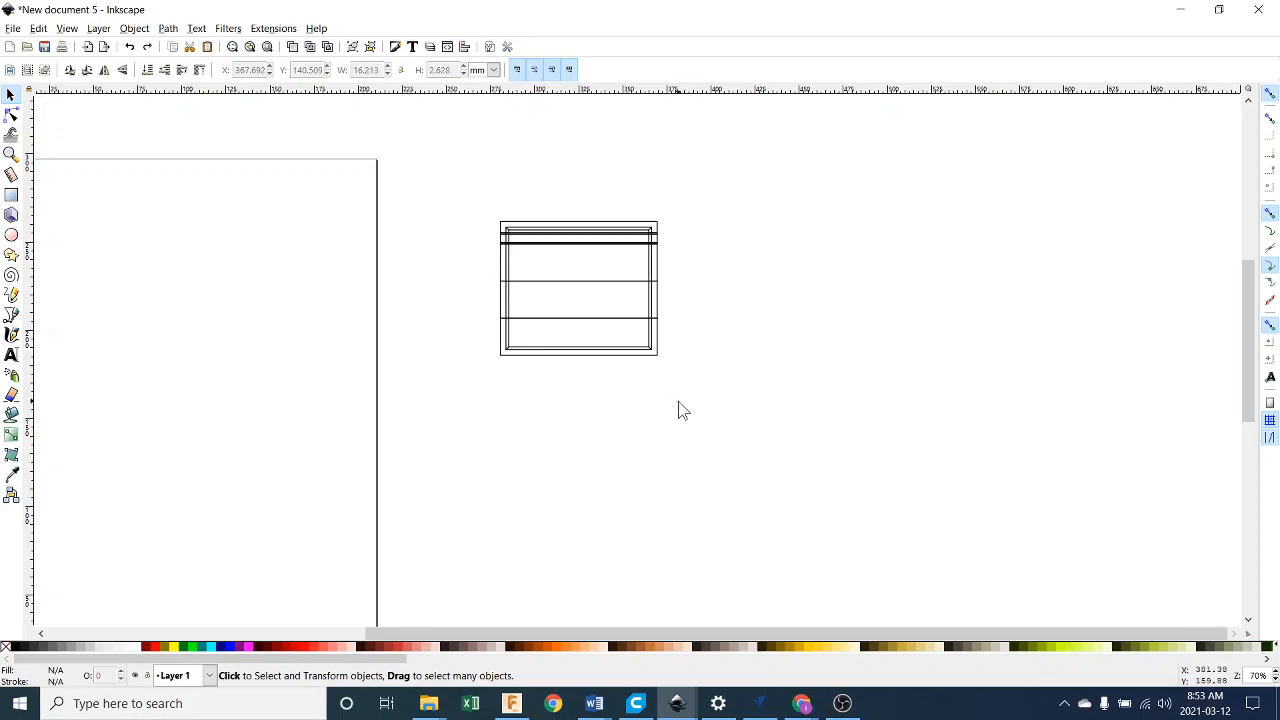
Remove the fill from the cutting board's top view group by setting it to no paint.
ctrl+scroll(555, 316, down, 1)
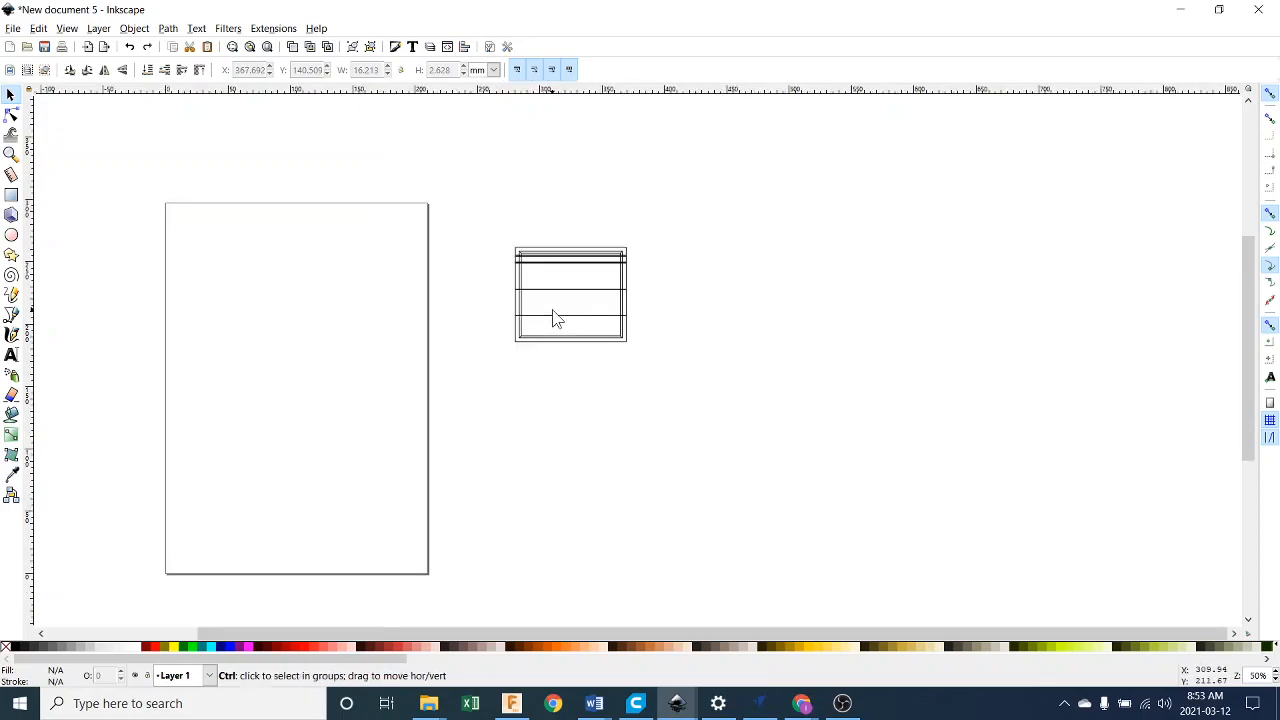
click(608, 335)
ctrl+scroll(584, 290, up, 5)
ctrl+scroll(587, 292, down, 1)
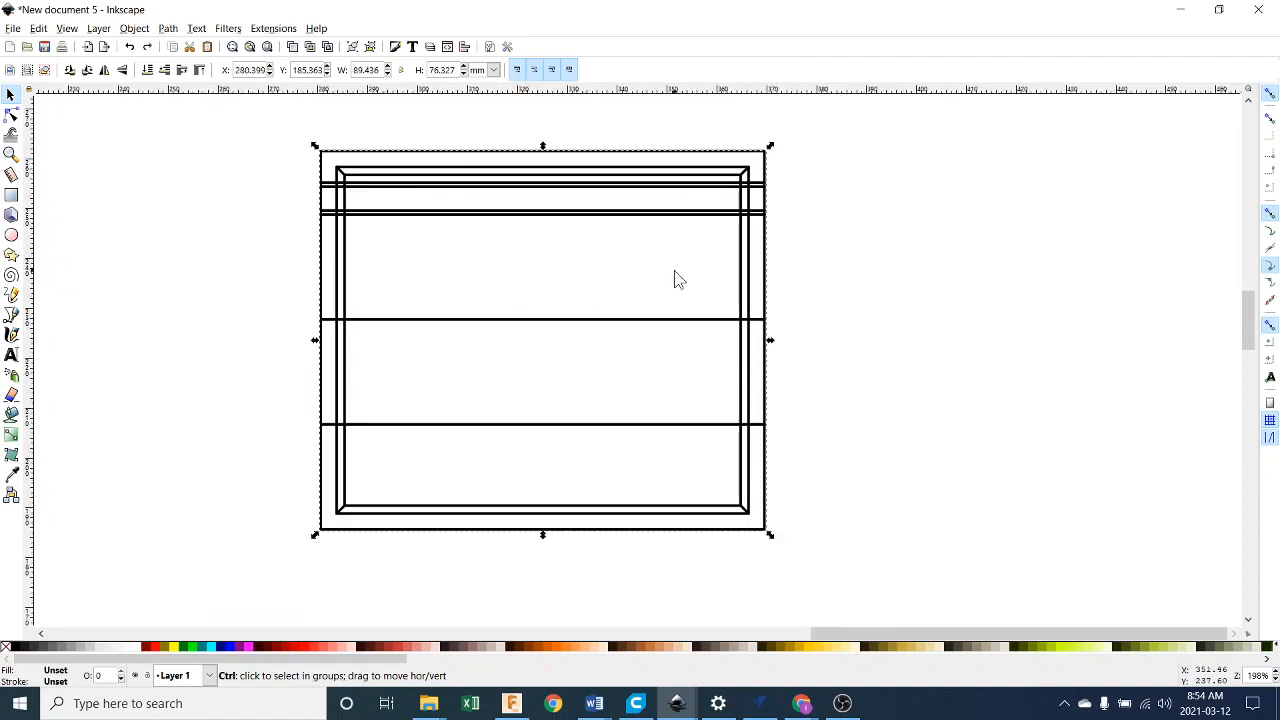
ctrl+scroll(675, 279, down, 1)
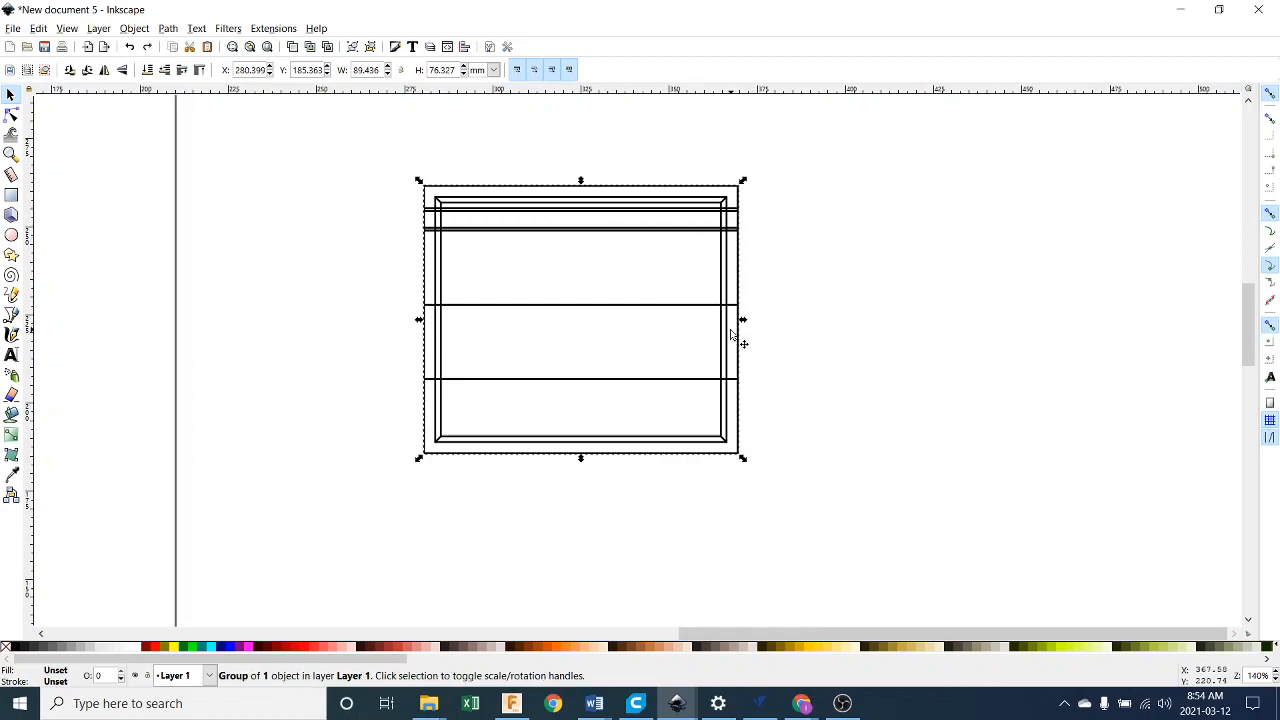
click(140, 29)
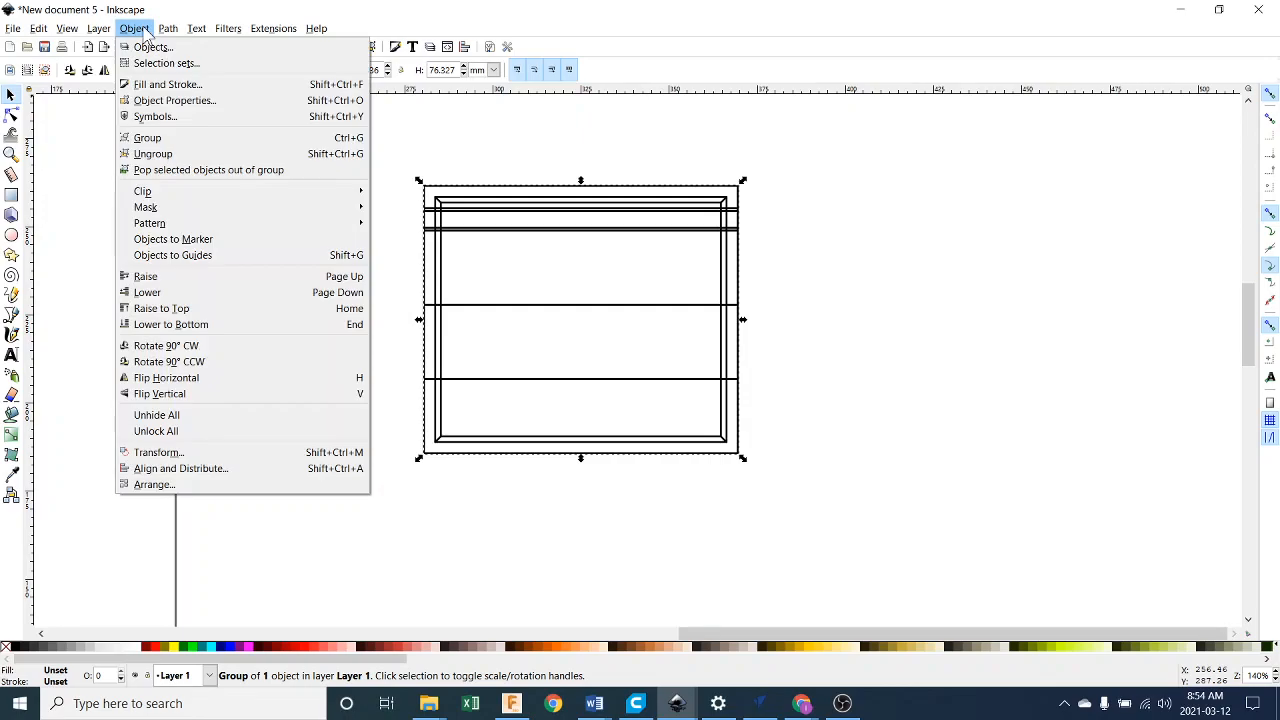
click(163, 85)
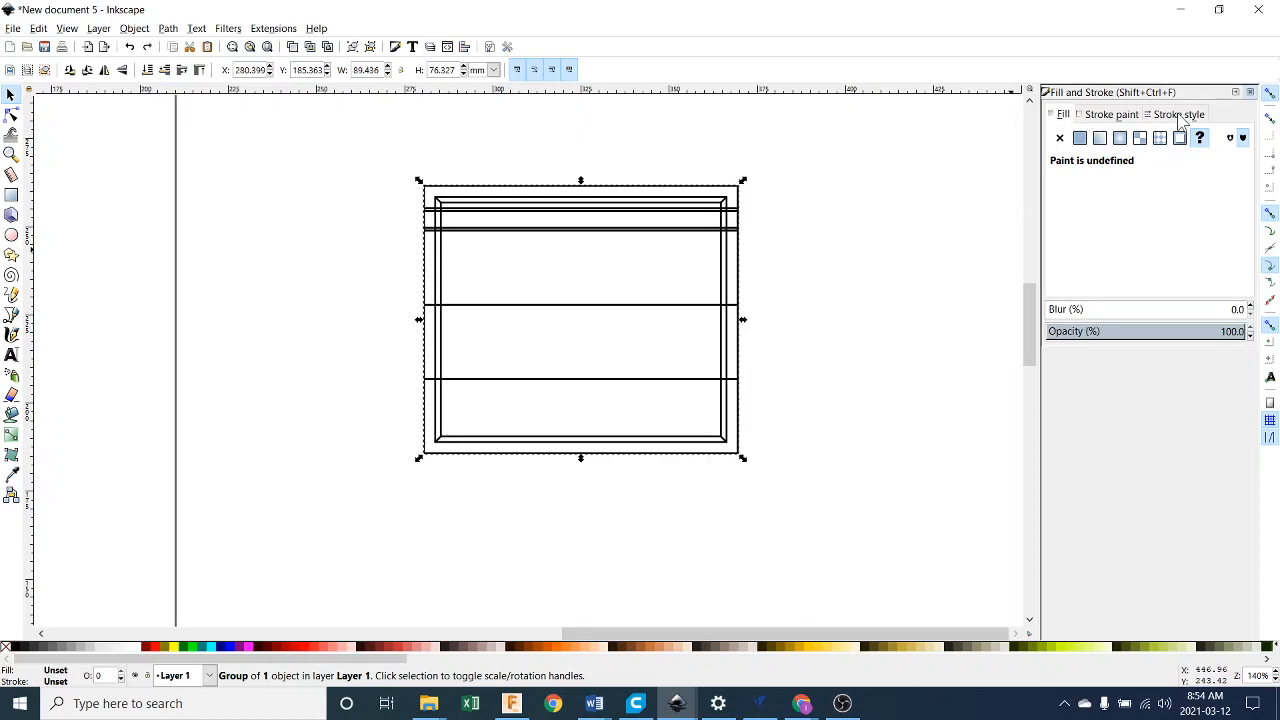
click(1059, 140)
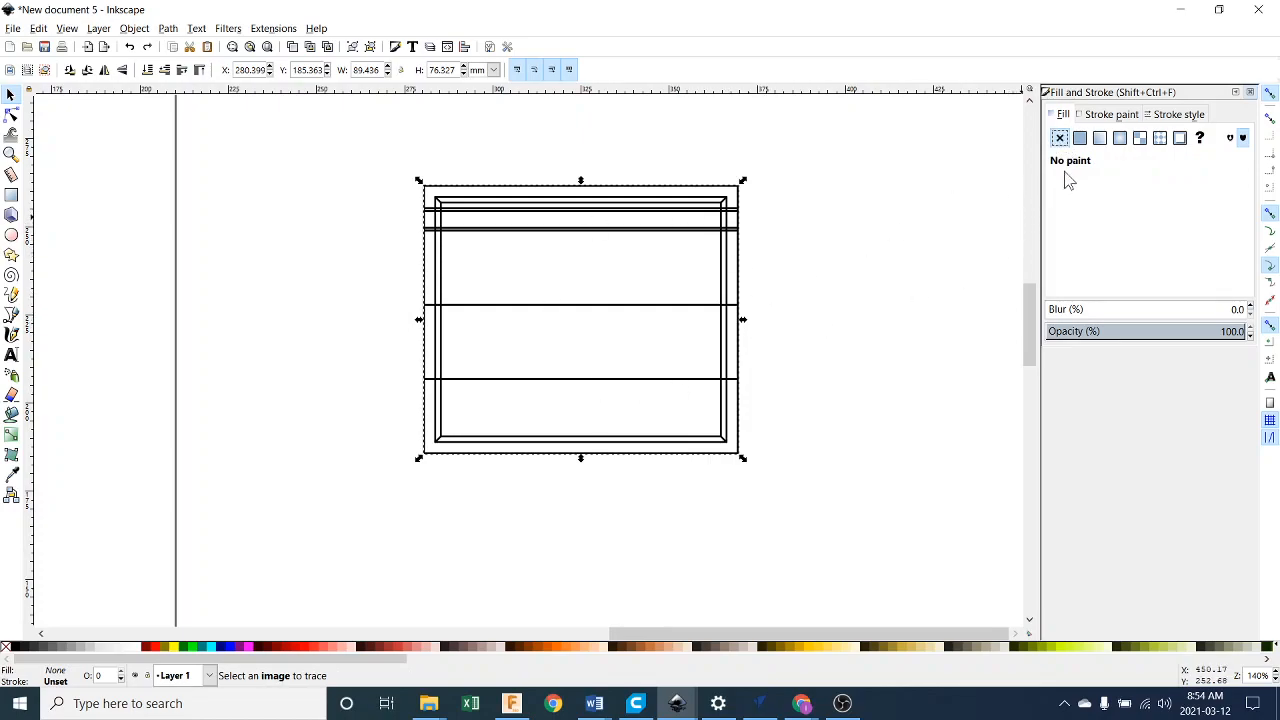
Give the cutting board group a flat black stroke with an alpha of 255.
click(1112, 116)
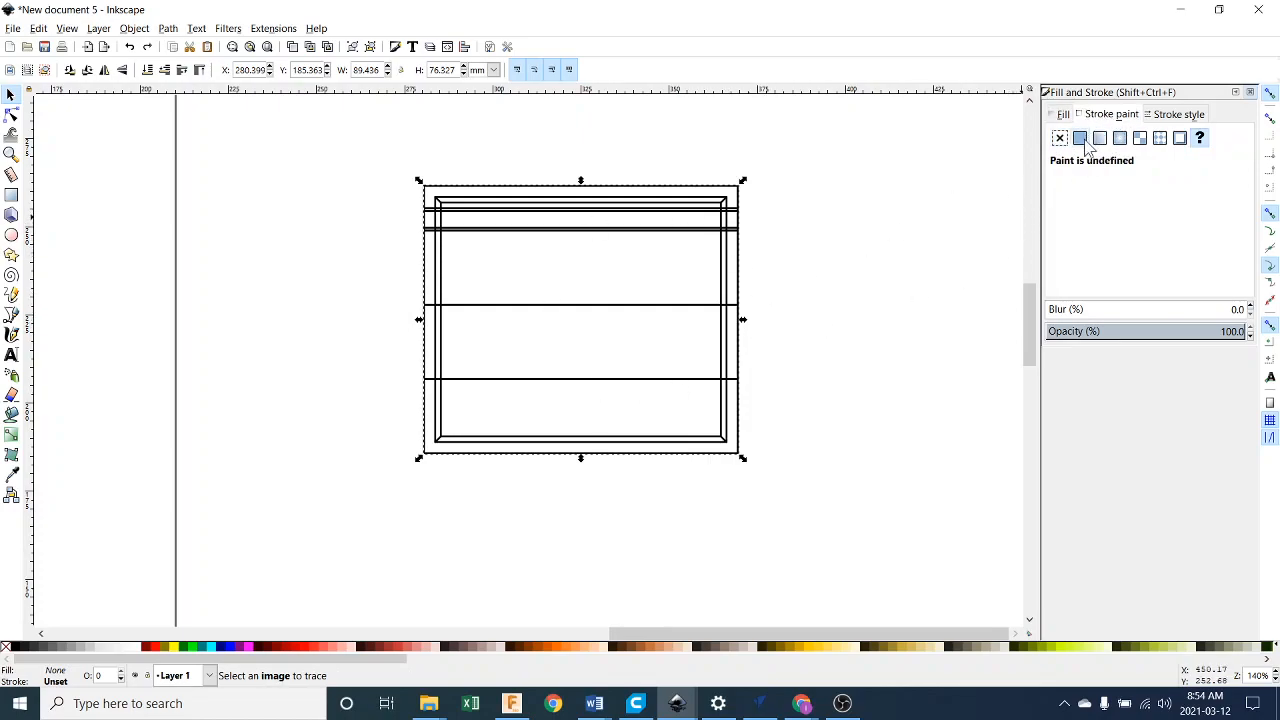
click(1081, 139)
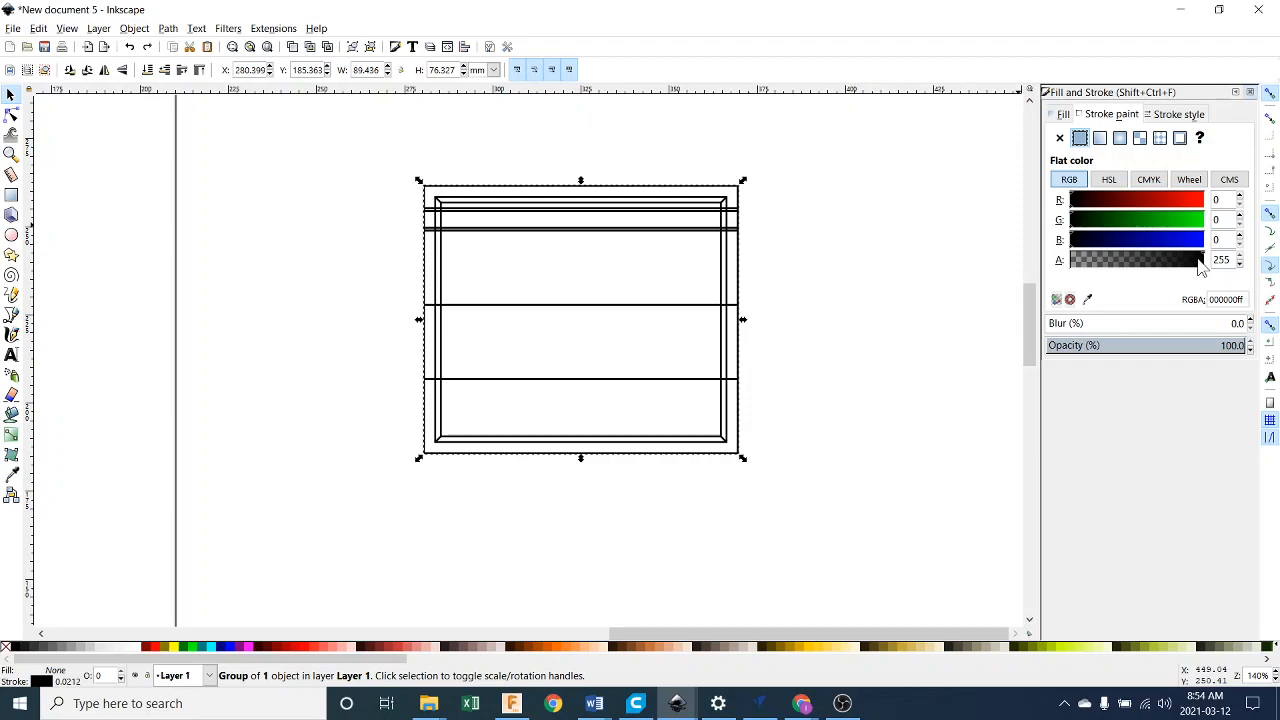
mouse_move(1197, 272)
mouse_down()
mouse_move(1143, 263)
mouse_move(1202, 265)
mouse_up()
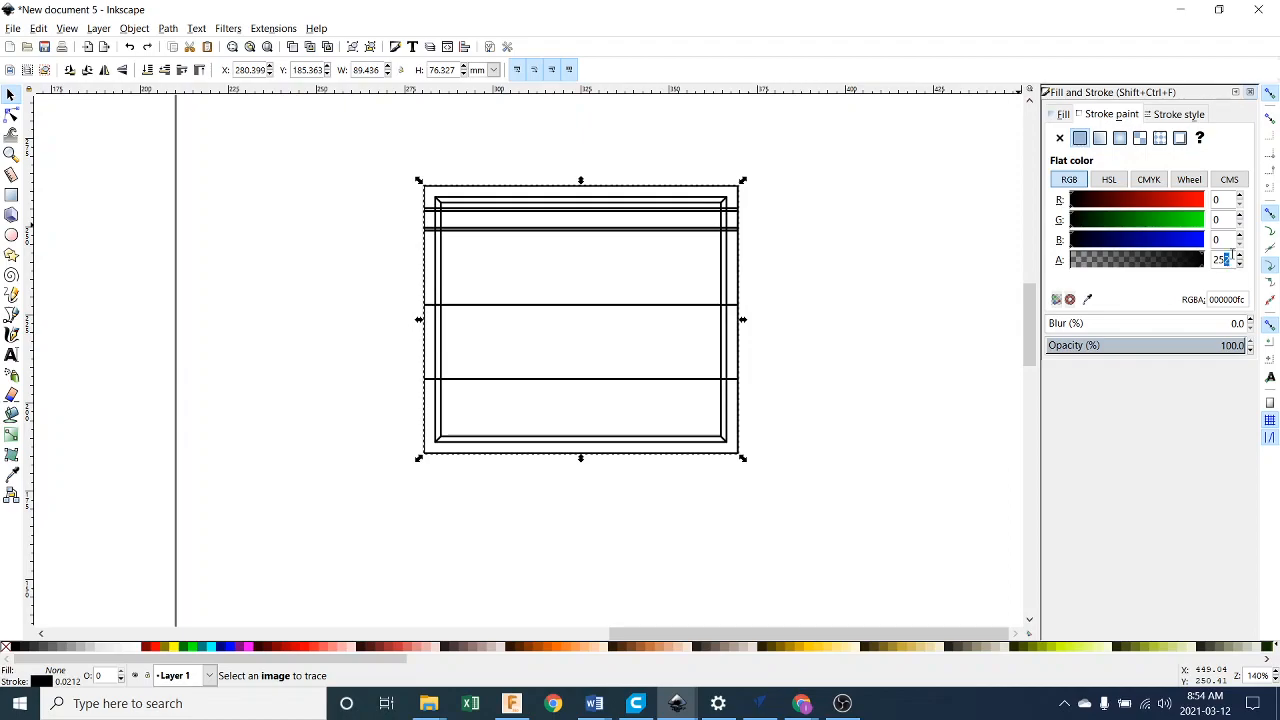
text(5)
Set the cutting board group's stroke width to 0.01 in and deselect it.
click(1172, 114)
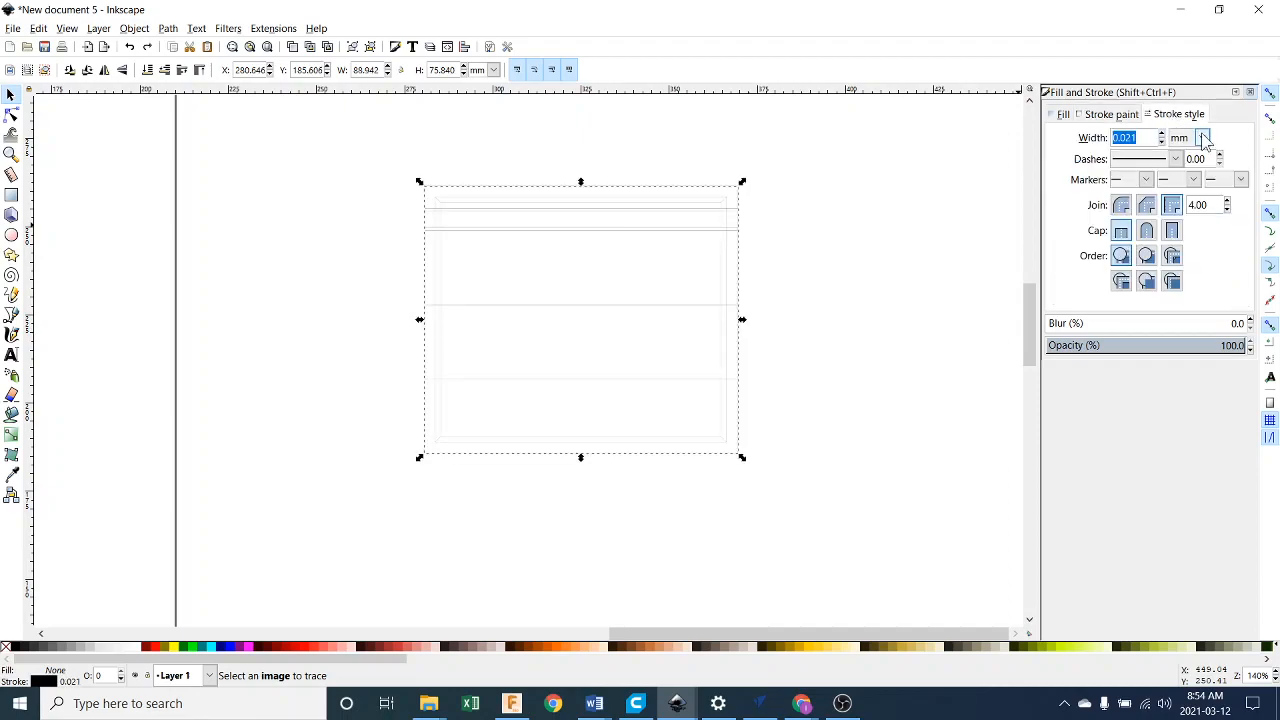
click(1202, 137)
click(1195, 214)
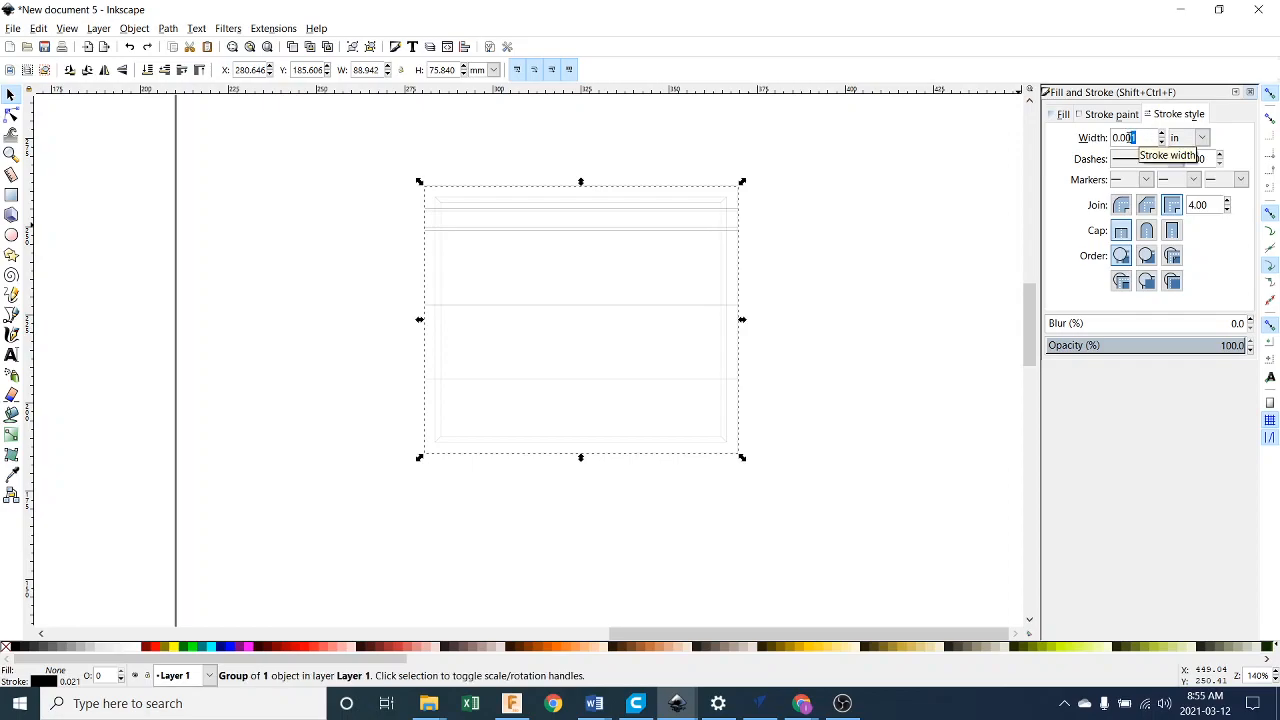
text(1)
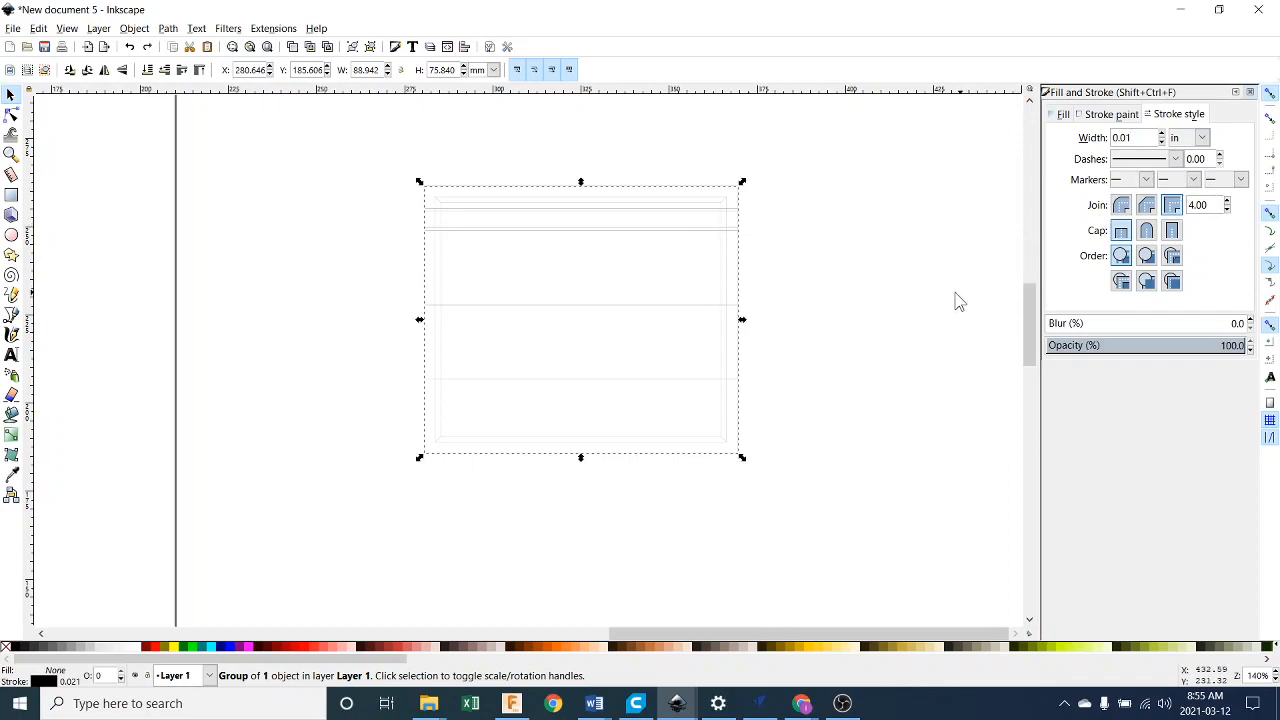
click(870, 300)
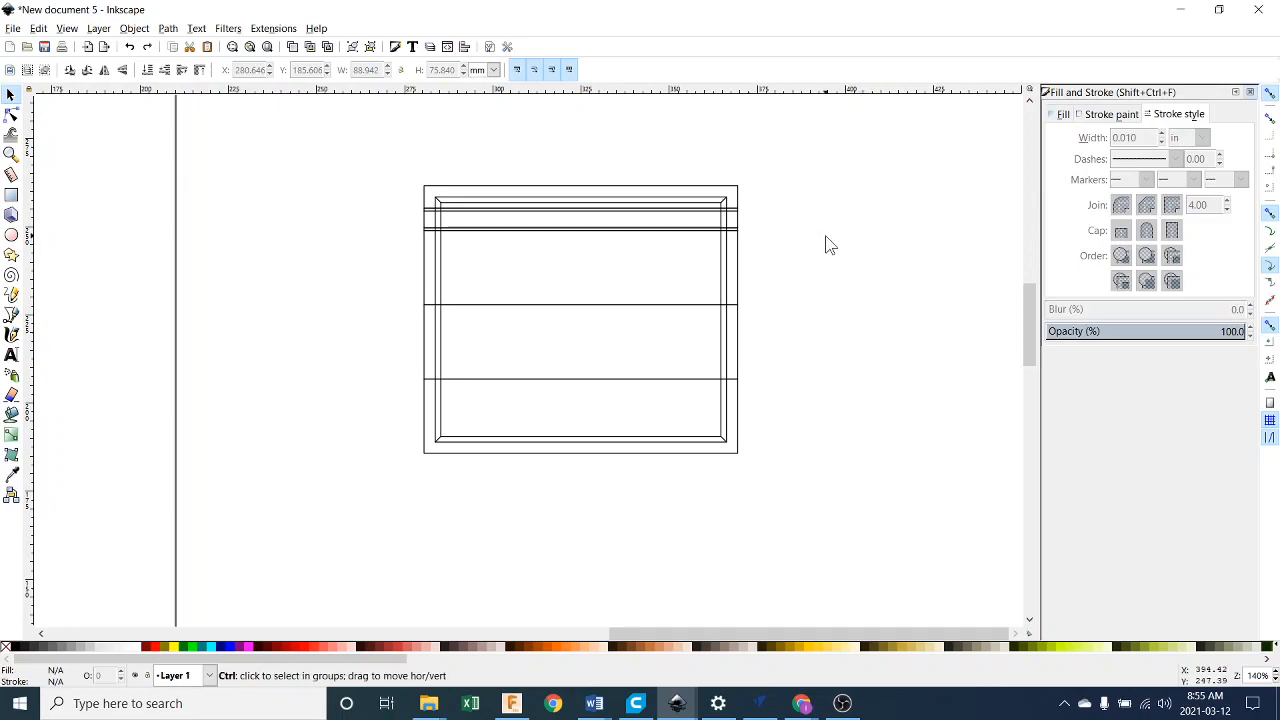
Select the cutting board group and switch its position and size units to inches.
ctrl+scroll(825, 235, down, 3)
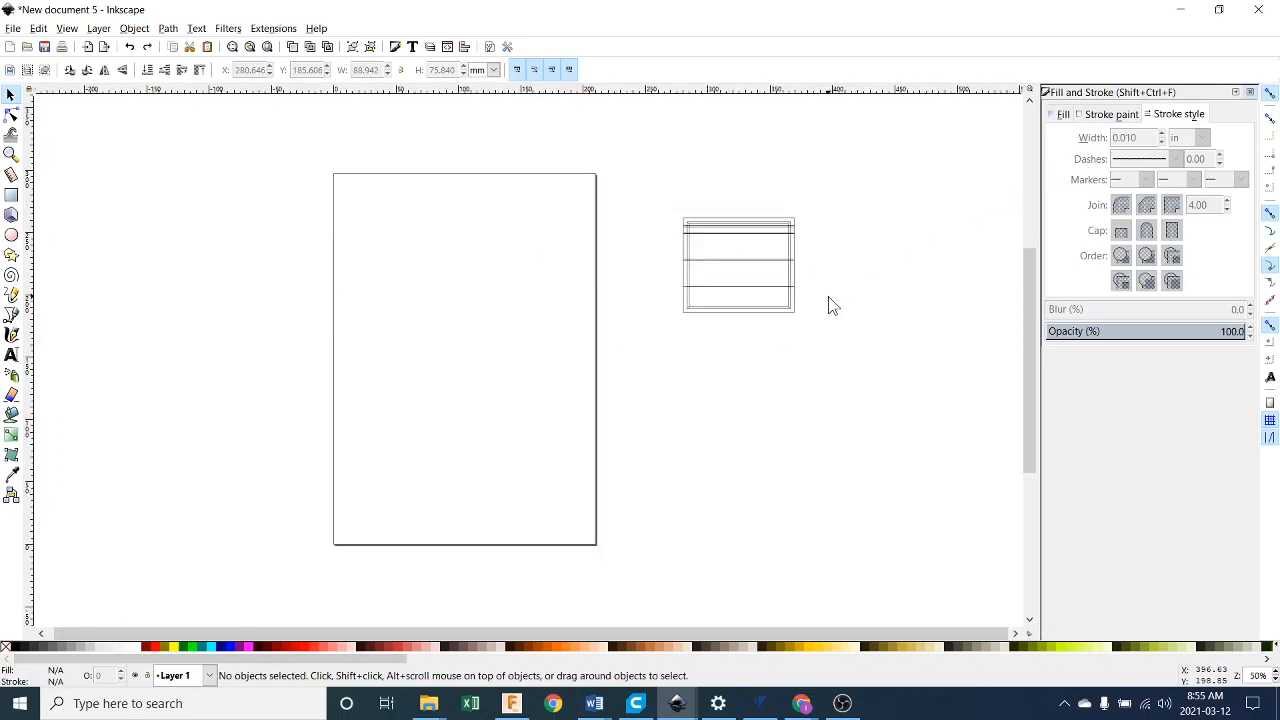
click(790, 314)
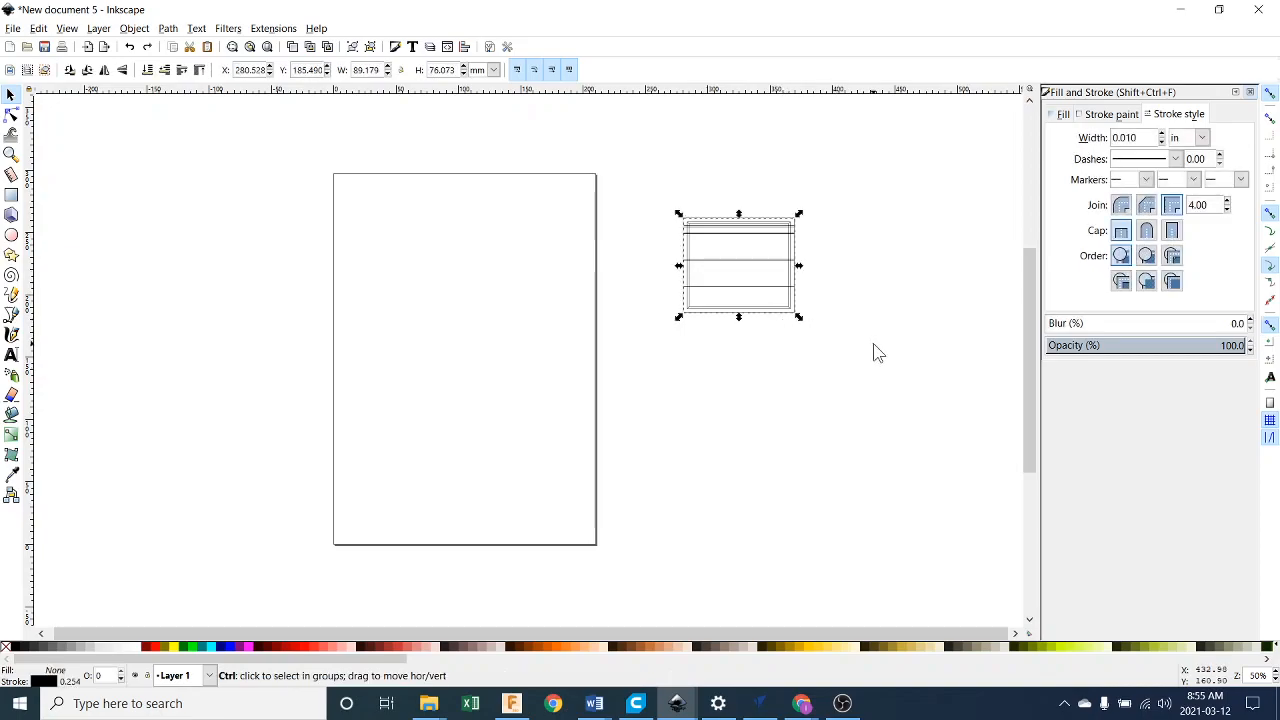
scroll(873, 345, down, 1)
scroll(846, 380, right, 2)
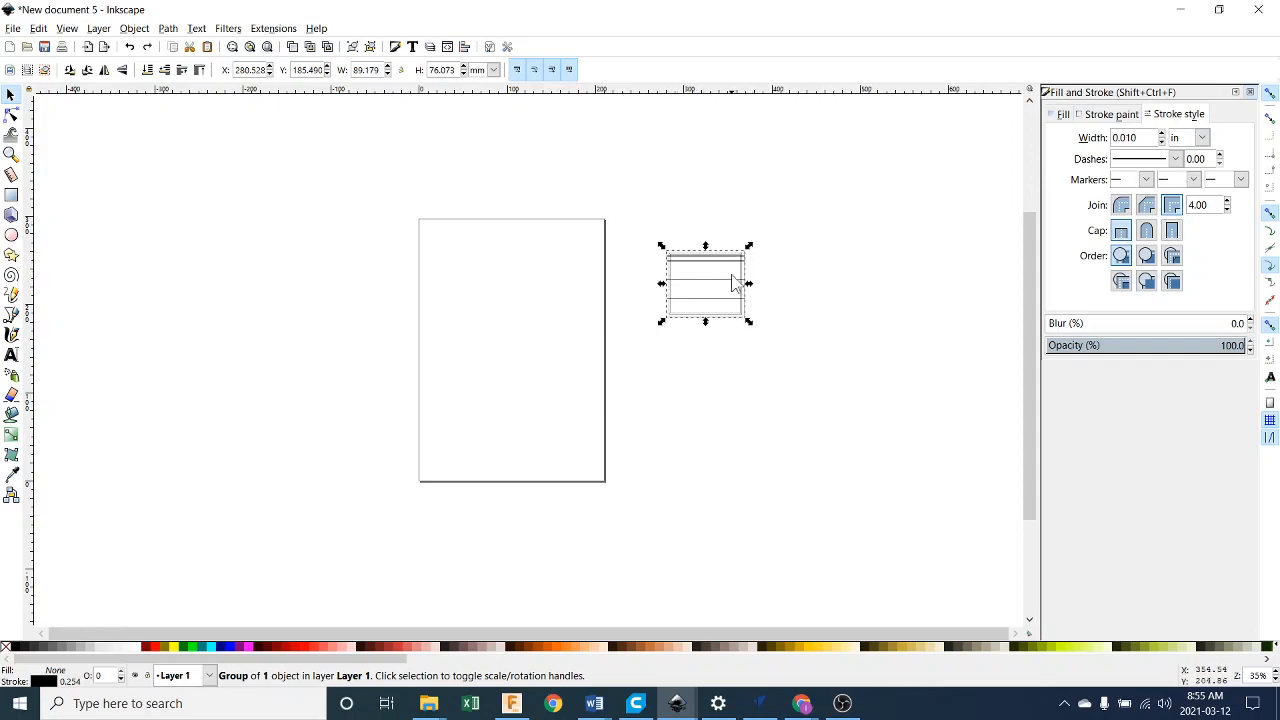
click(493, 69)
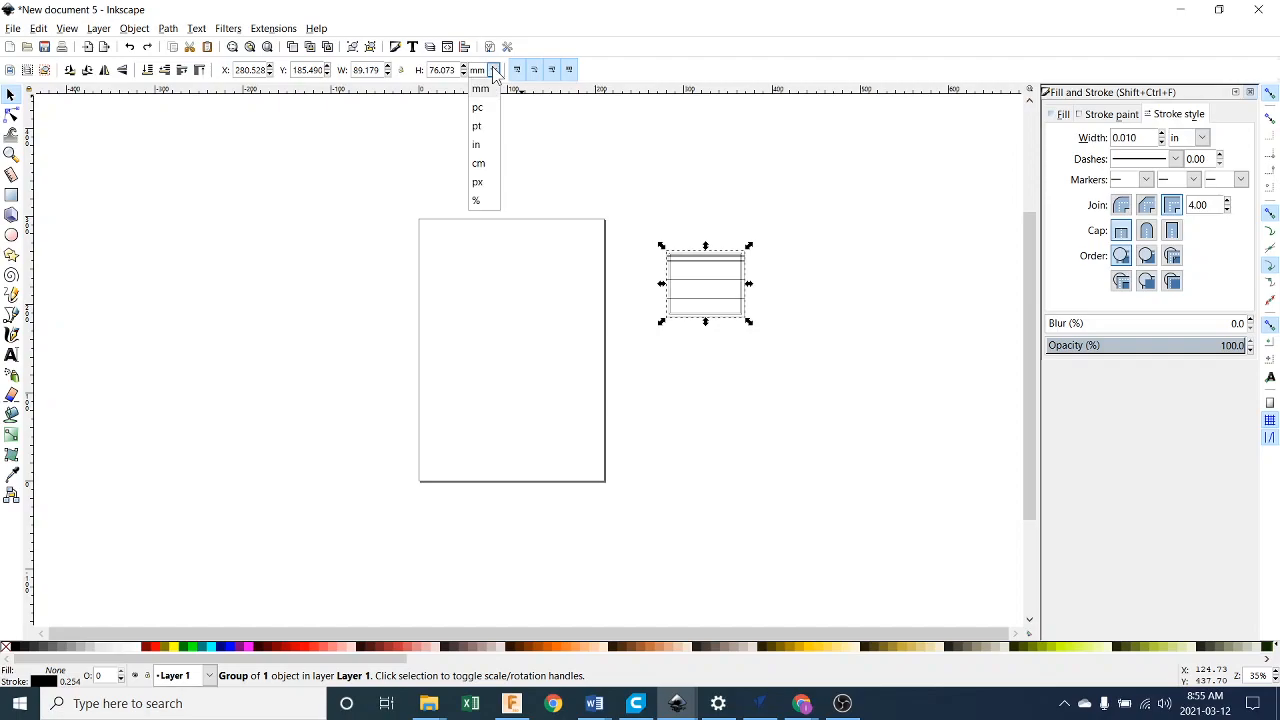
click(478, 145)
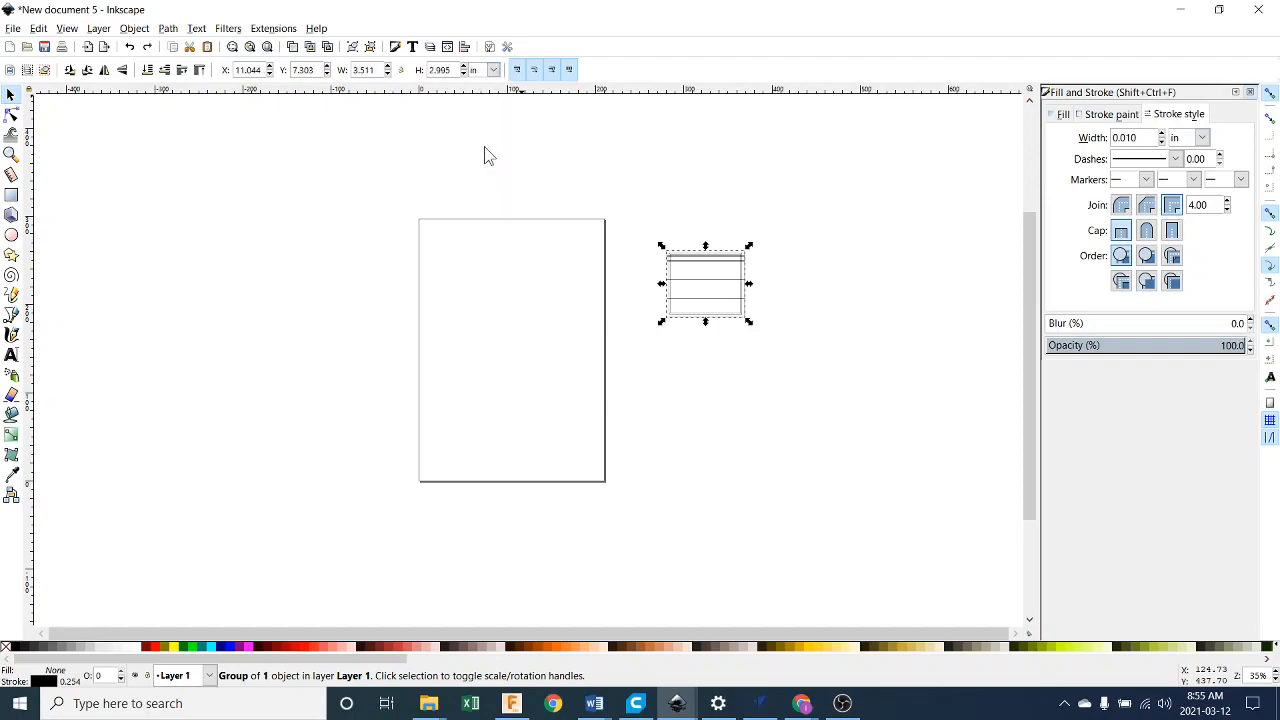
Resize the cutting board group to 14 in wide and 10 in high.
click(375, 71)
double_click(377, 70)
text(14)
click(458, 76)
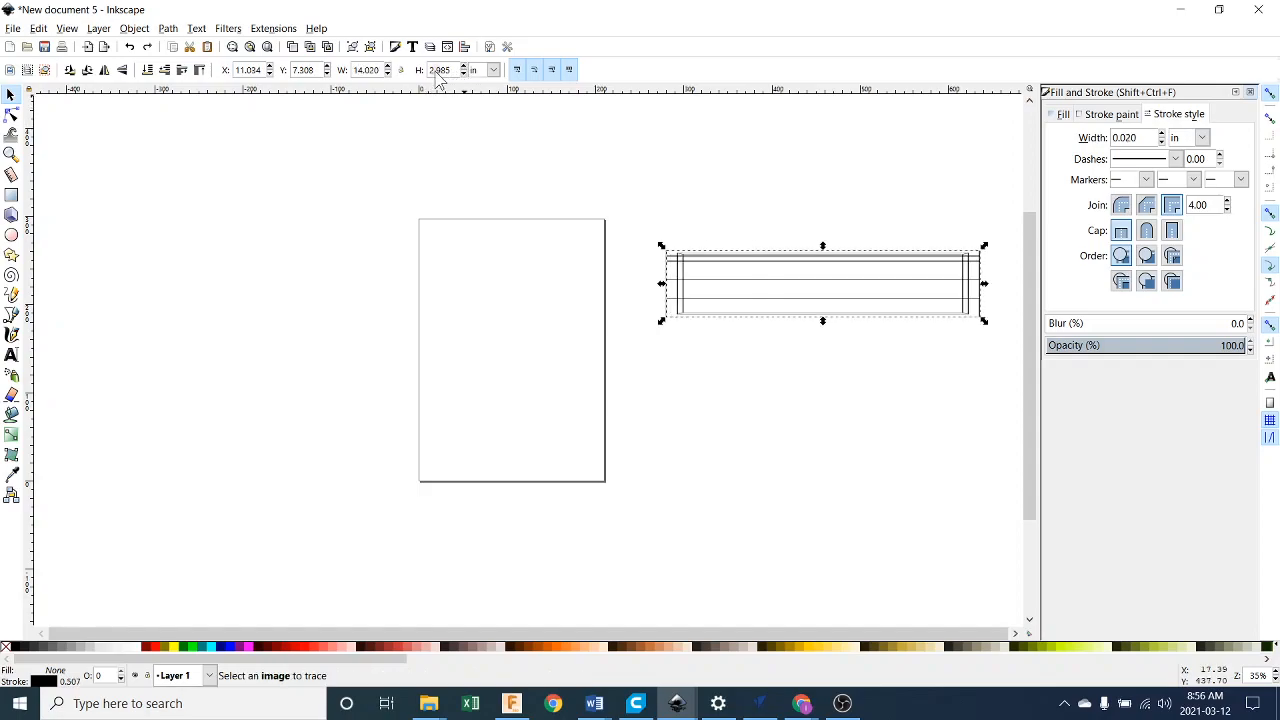
double_click(436, 70)
text(10)
key(Return)
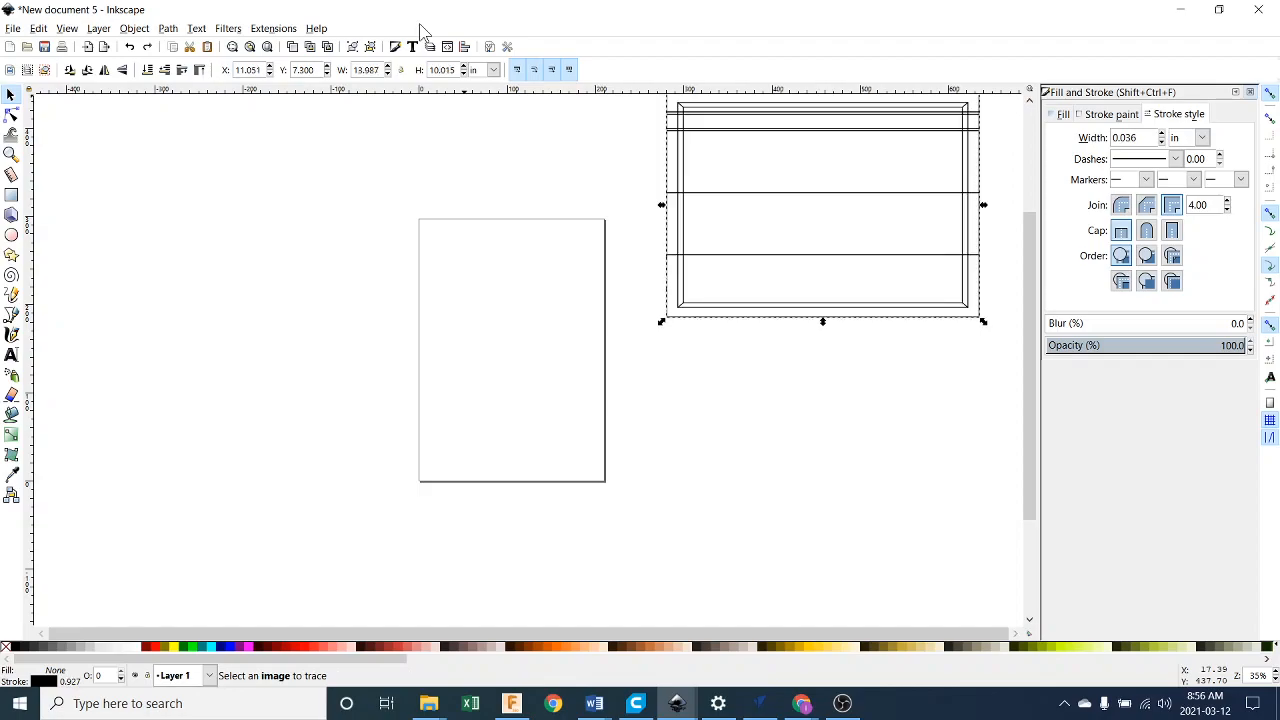
Move the resized cutting board group over so it overlaps the upper part of the page.
scroll(508, 155, up, 2)
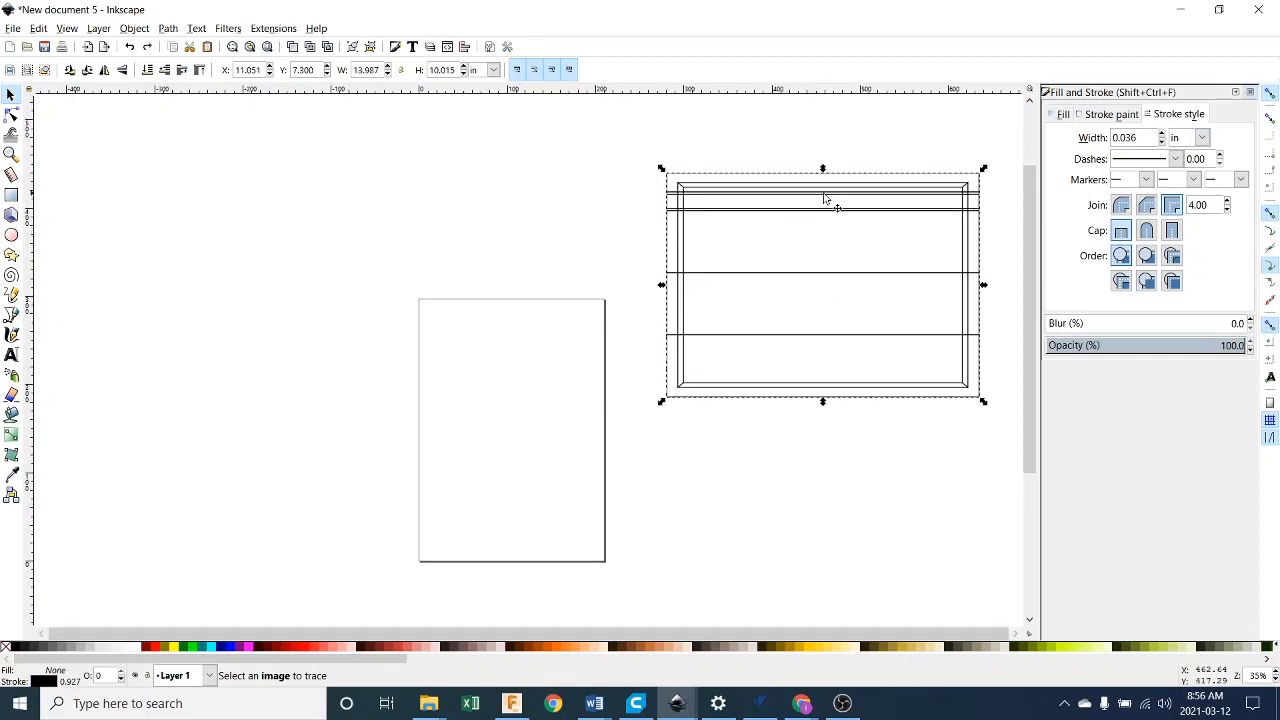
drag(823, 183, 585, 193)
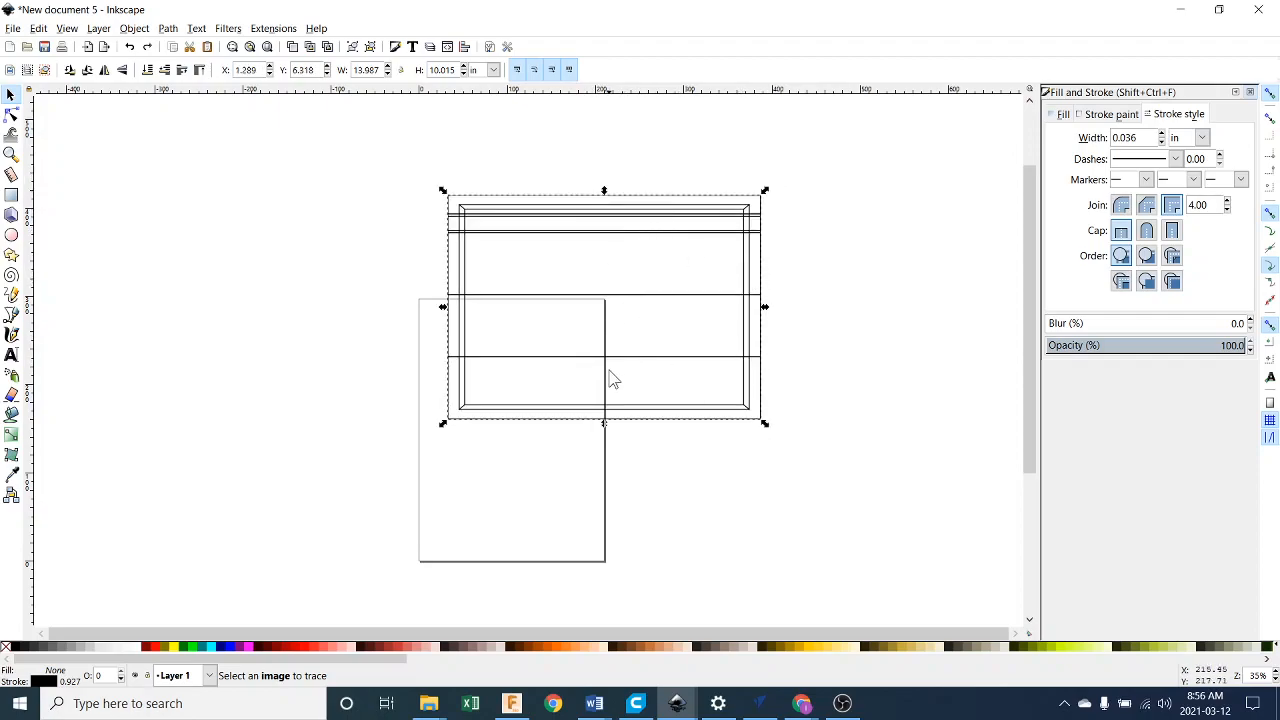
ctrl+scroll(686, 386, down, 1)
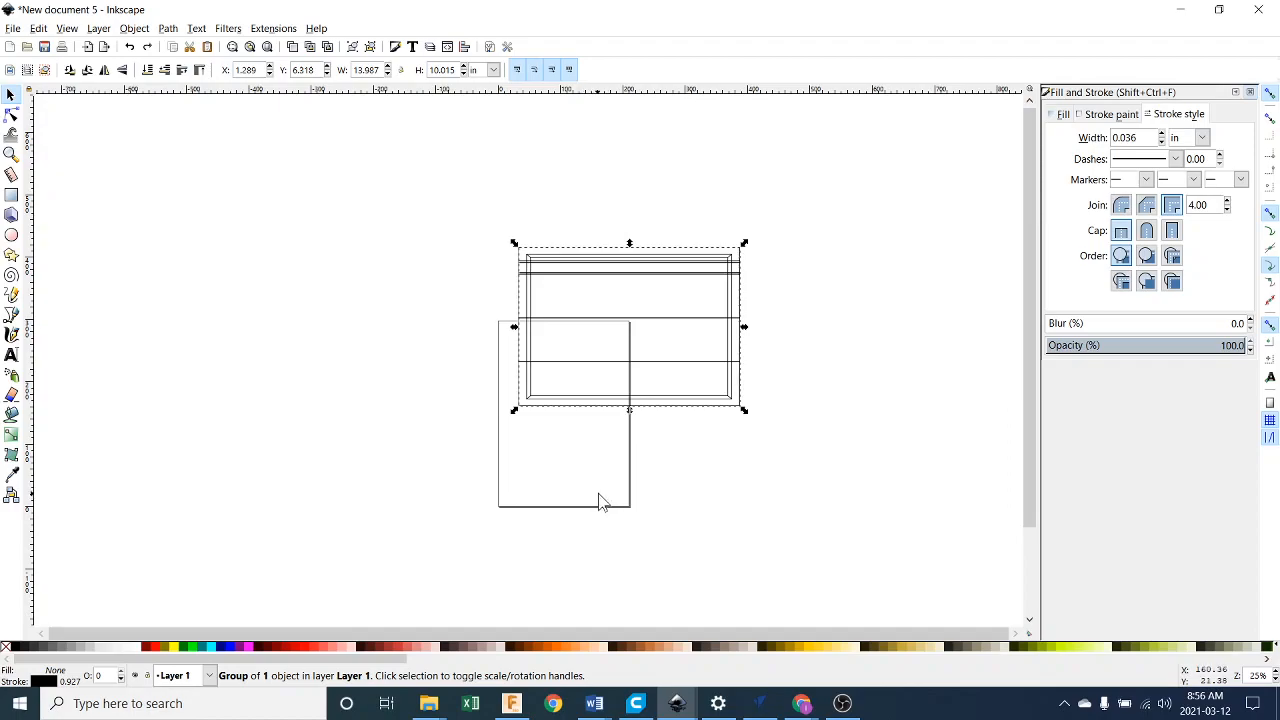
Turn off the page border in the document properties and close them.
click(14, 29)
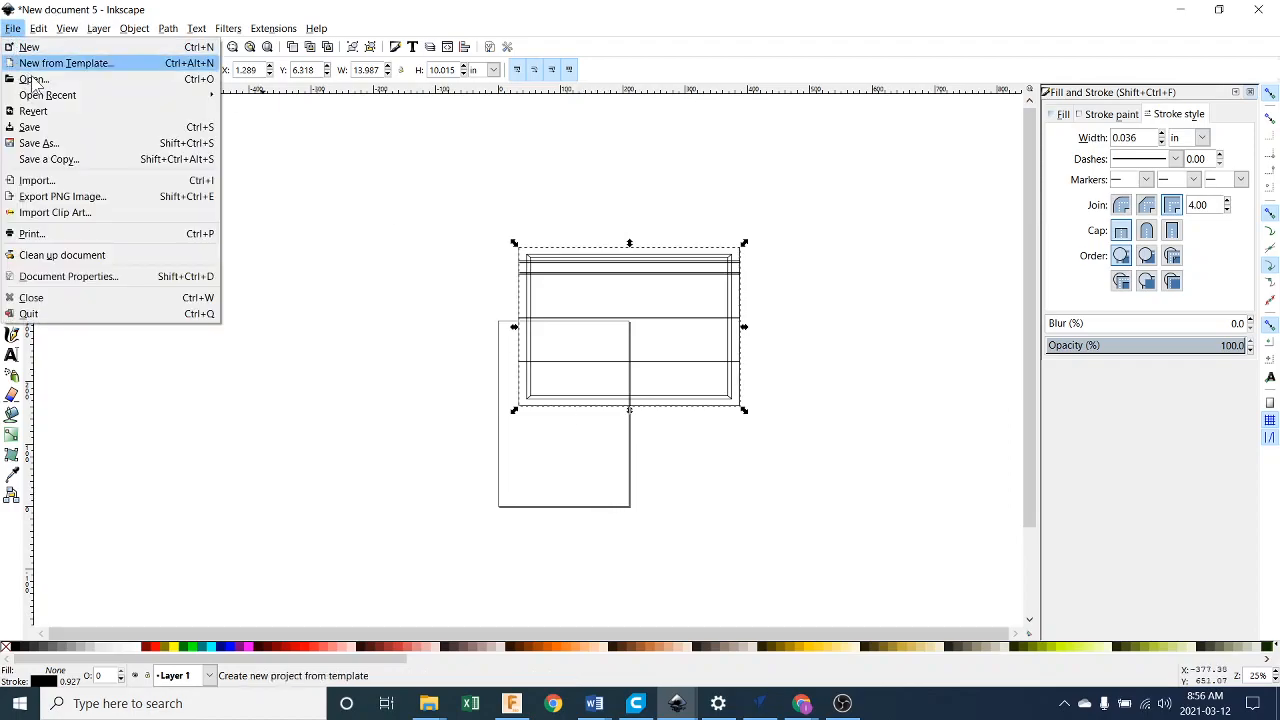
click(93, 275)
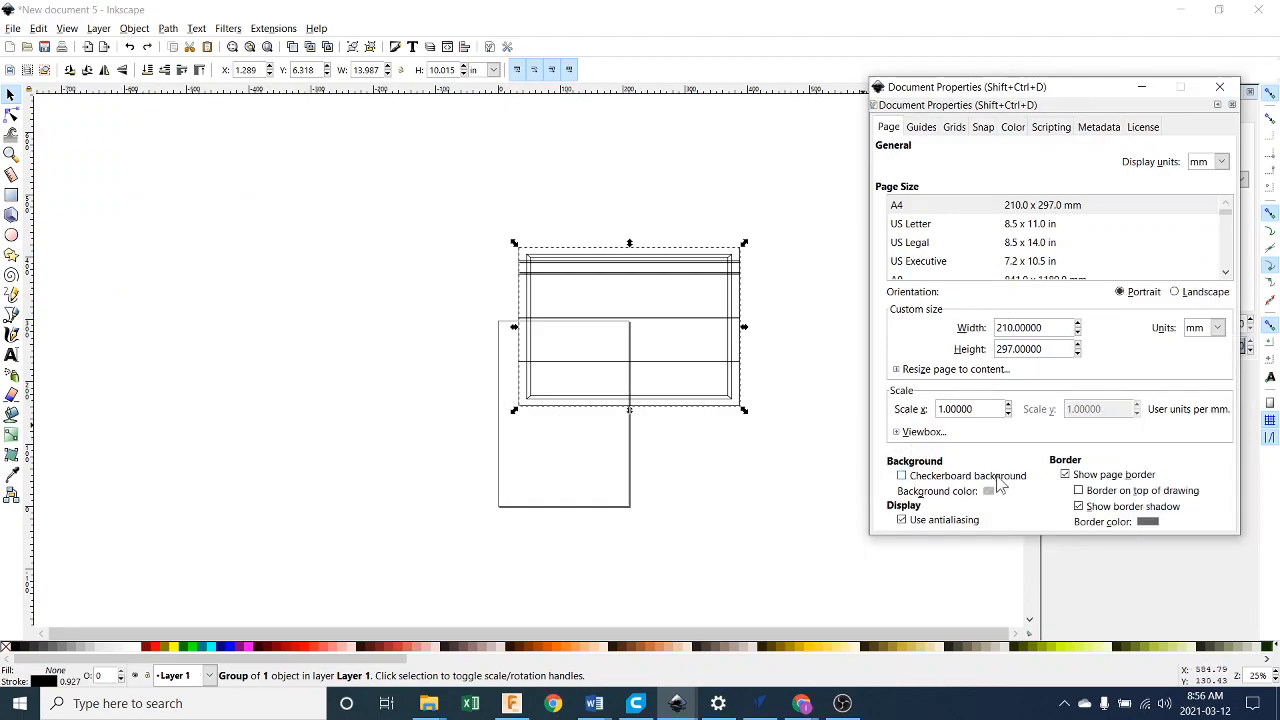
click(1066, 476)
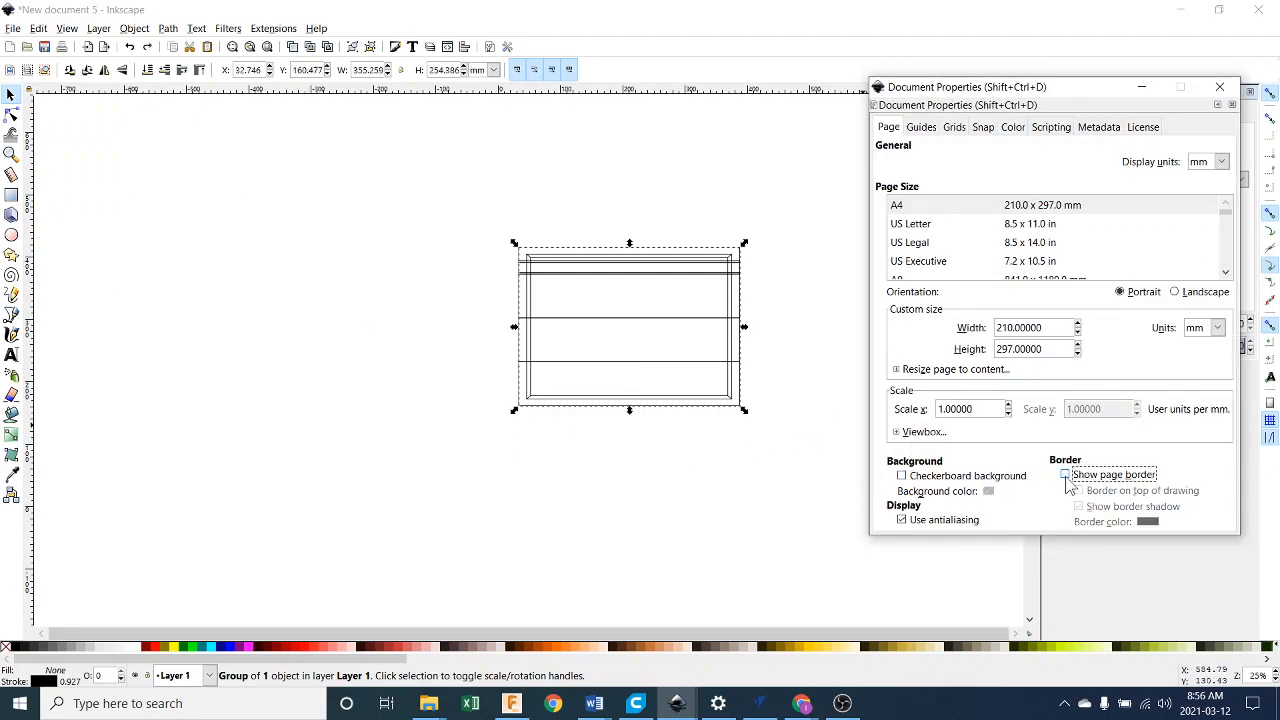
click(1228, 90)
scroll(486, 277, up, 2)
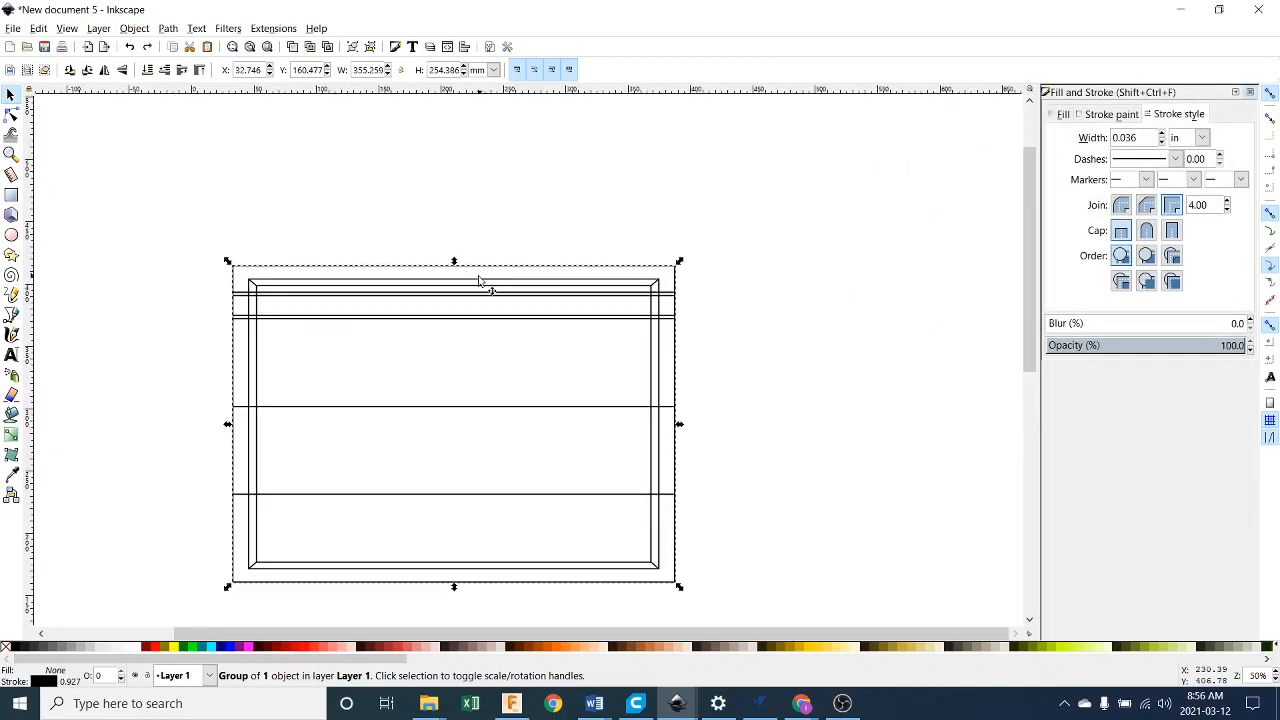
scroll(479, 278, up, 1)
drag(480, 290, 587, 180)
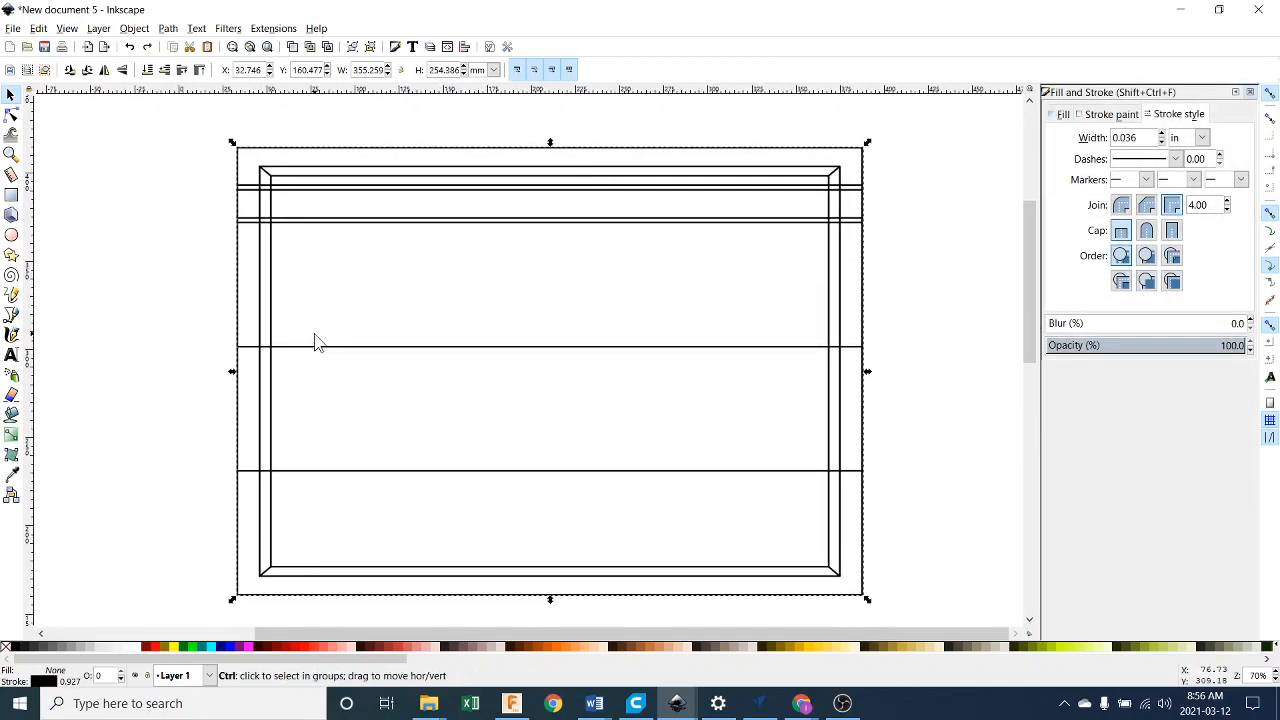
scroll(314, 342, down, 1)
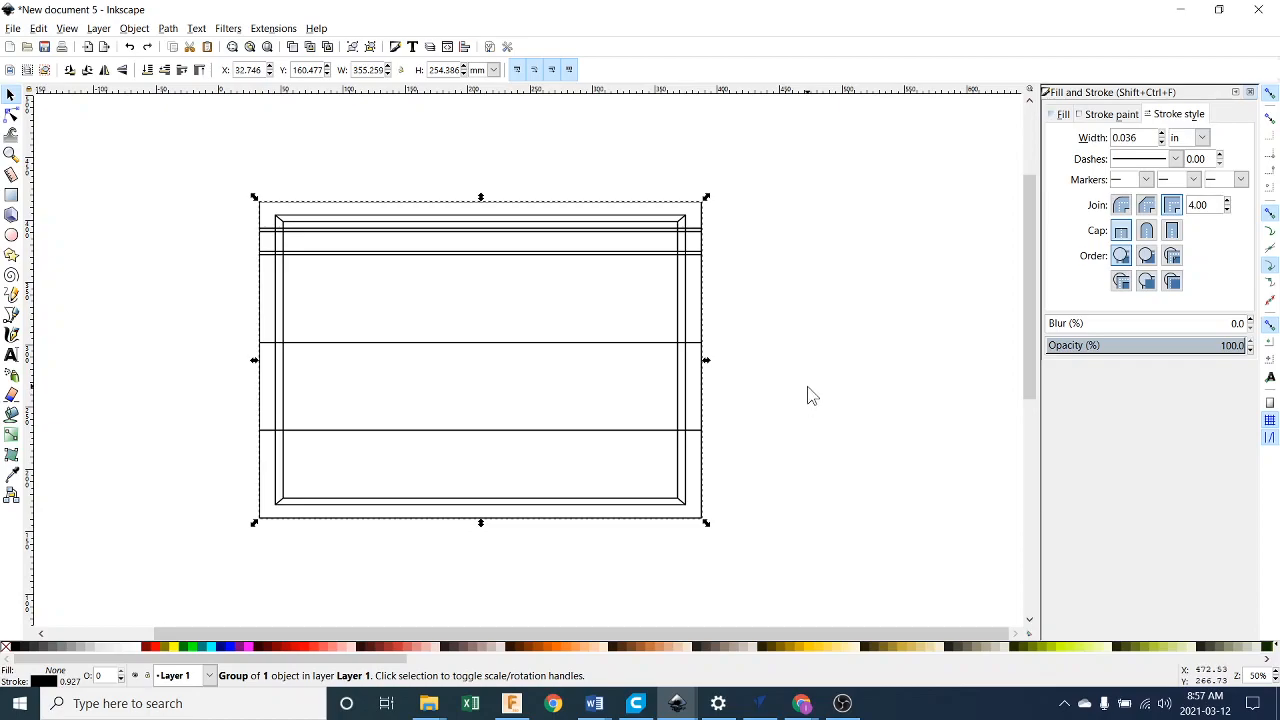
drag(822, 434, 862, 409)
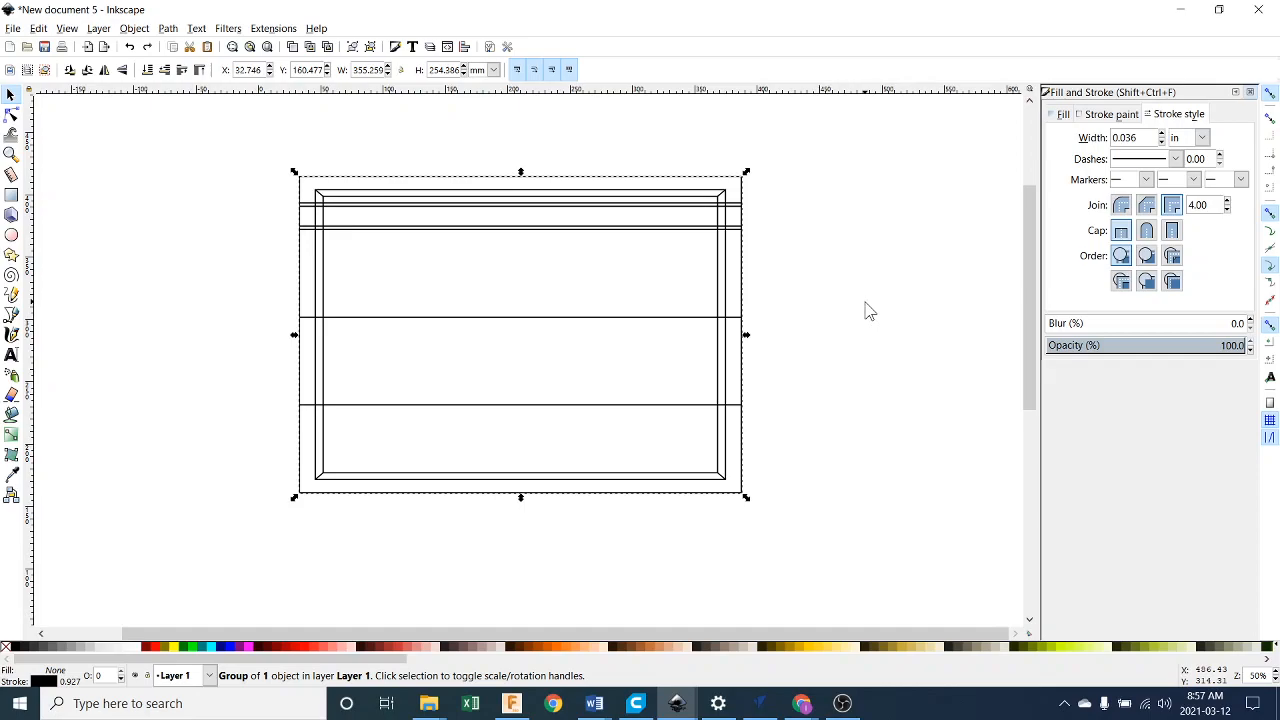
ctrl+scroll(871, 340, down, 1)
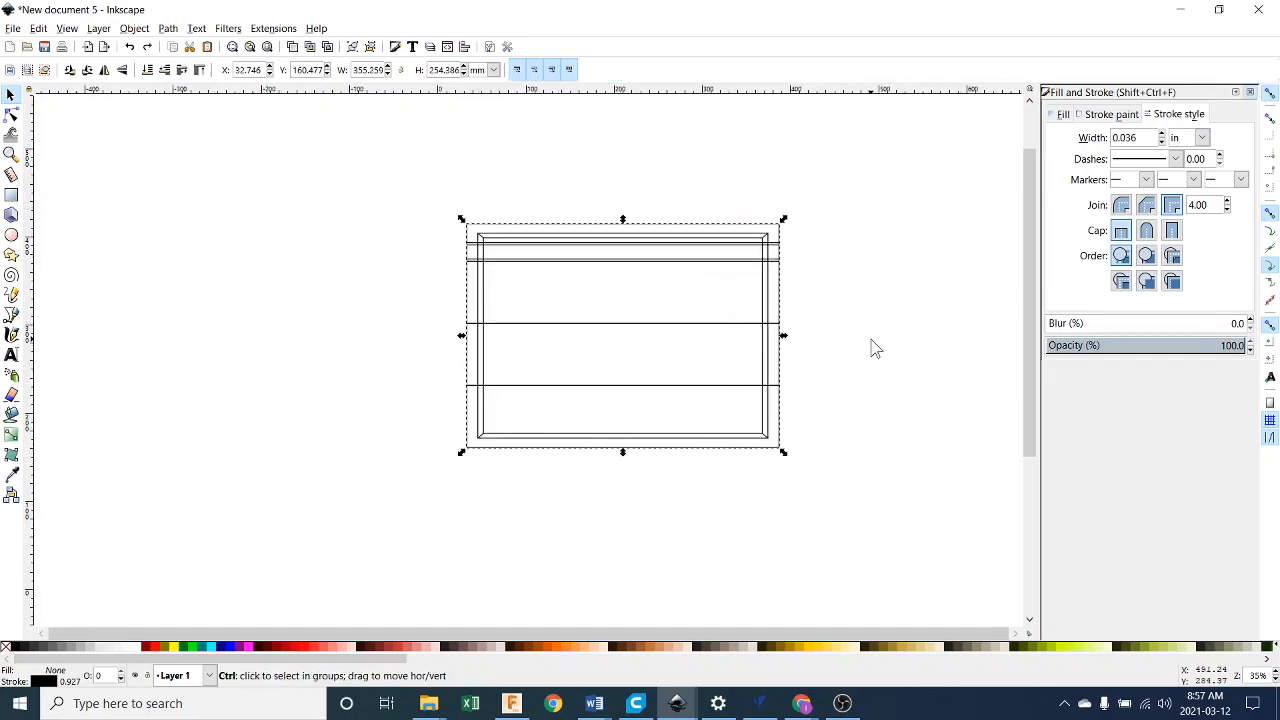
ctrl+scroll(871, 339, up, 1)
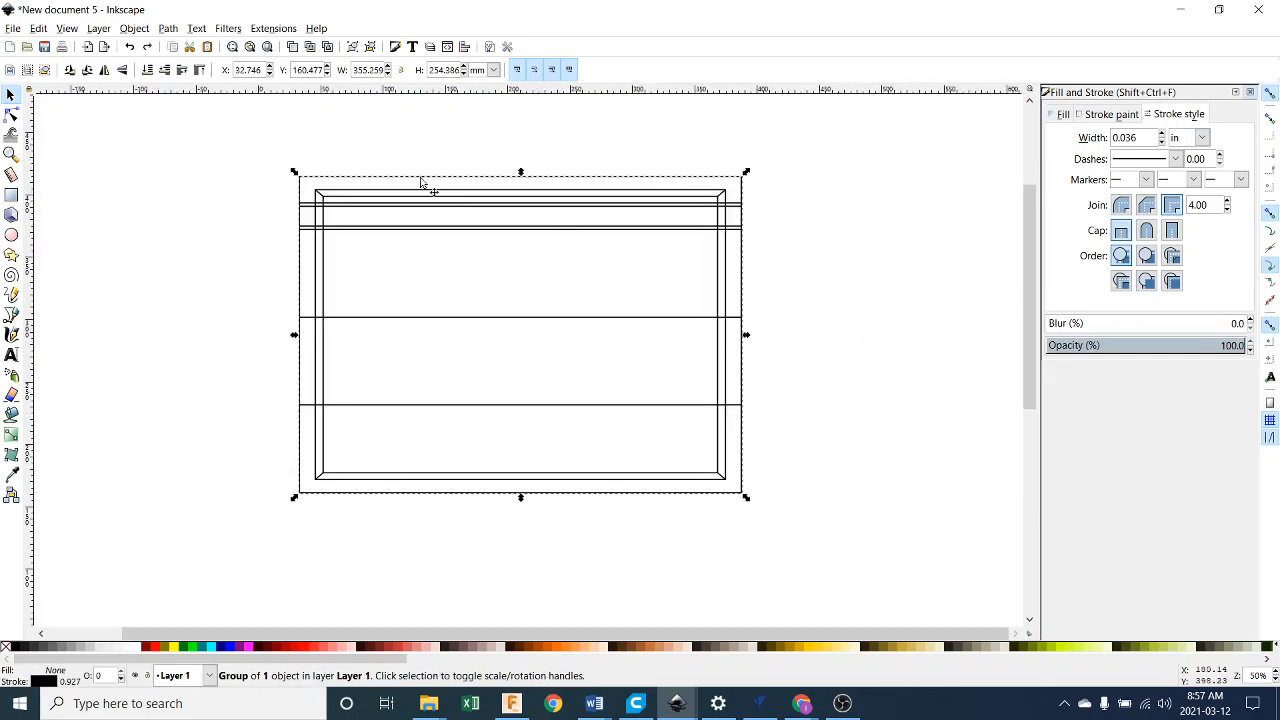
click(12, 28)
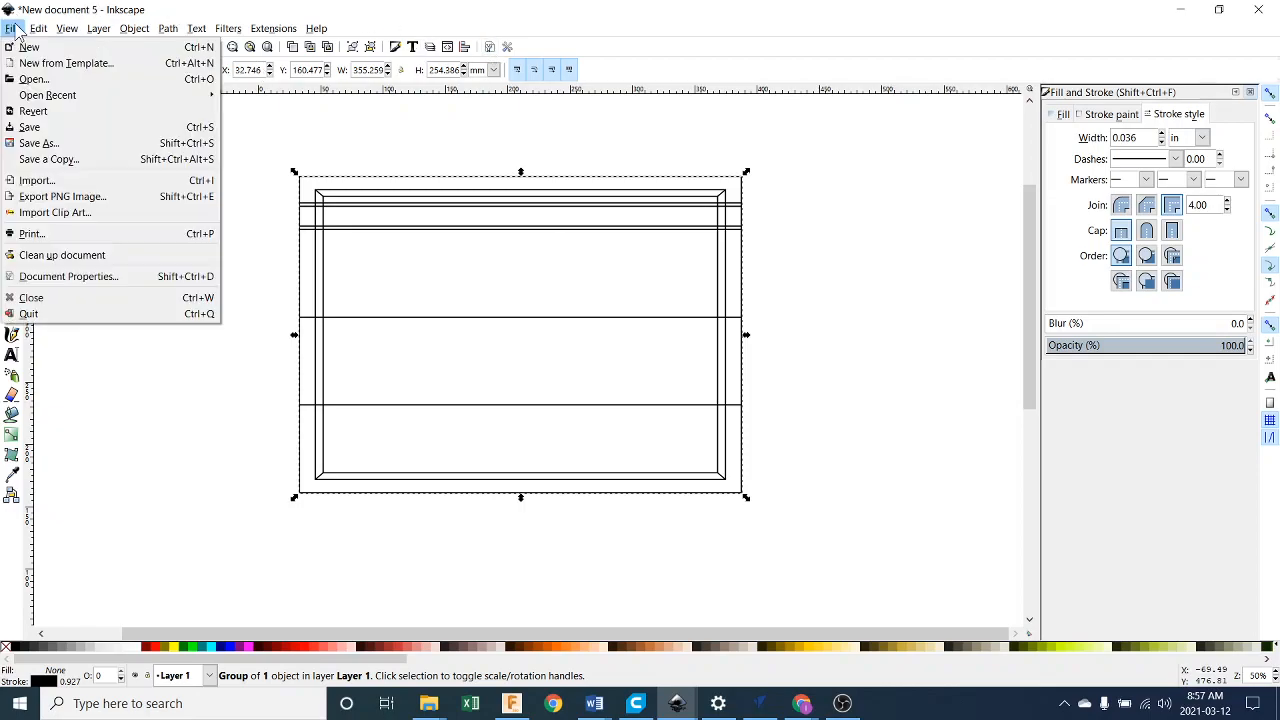
click(46, 126)
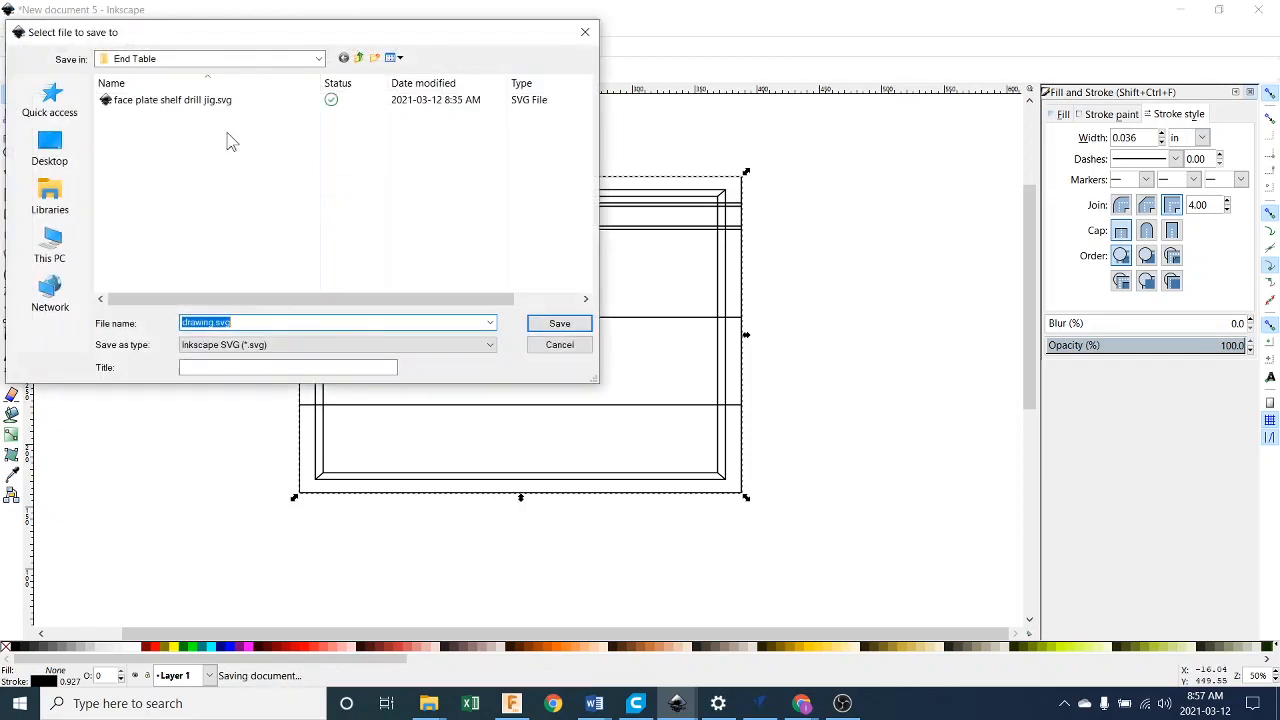
click(319, 60)
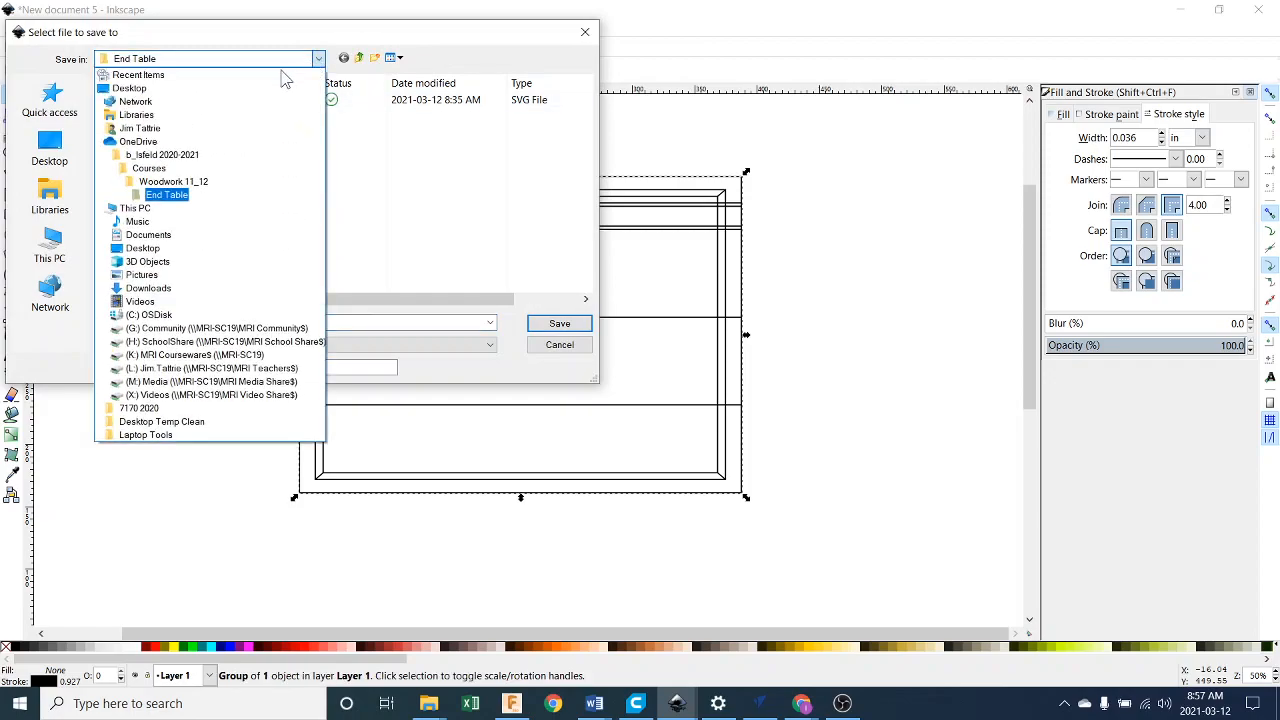
click(226, 234)
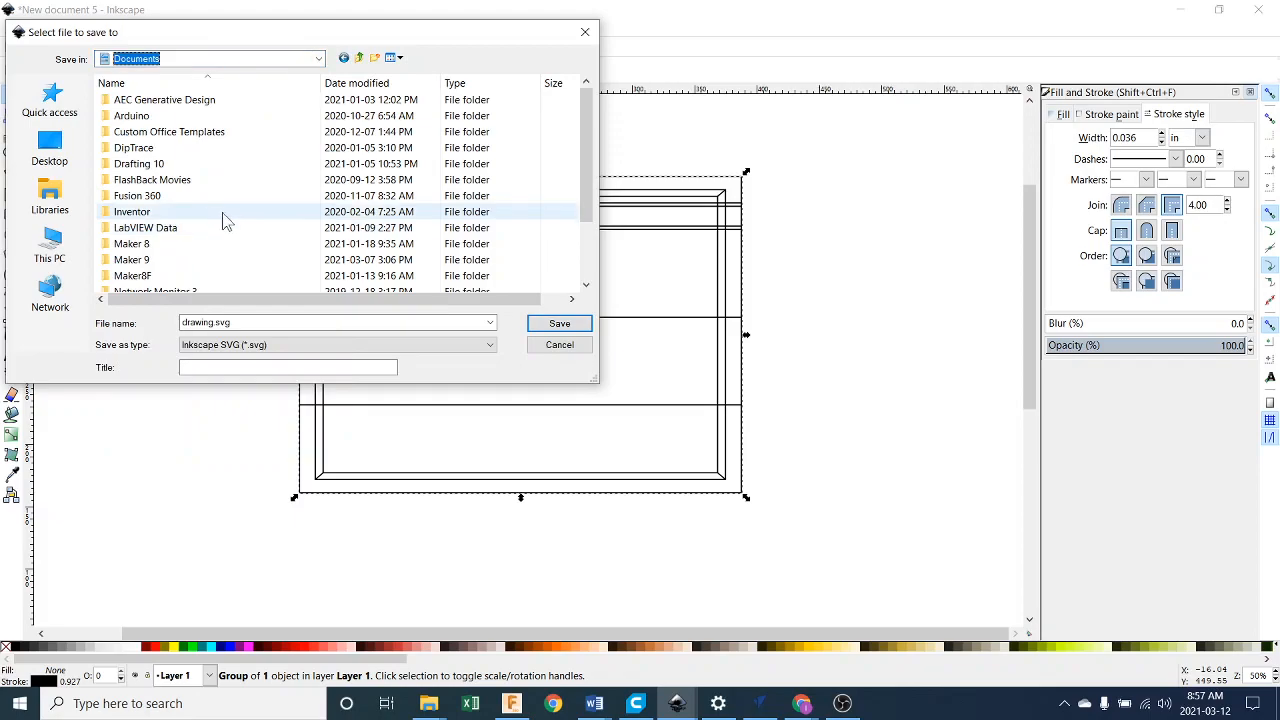
double_click(170, 260)
double_click(268, 323)
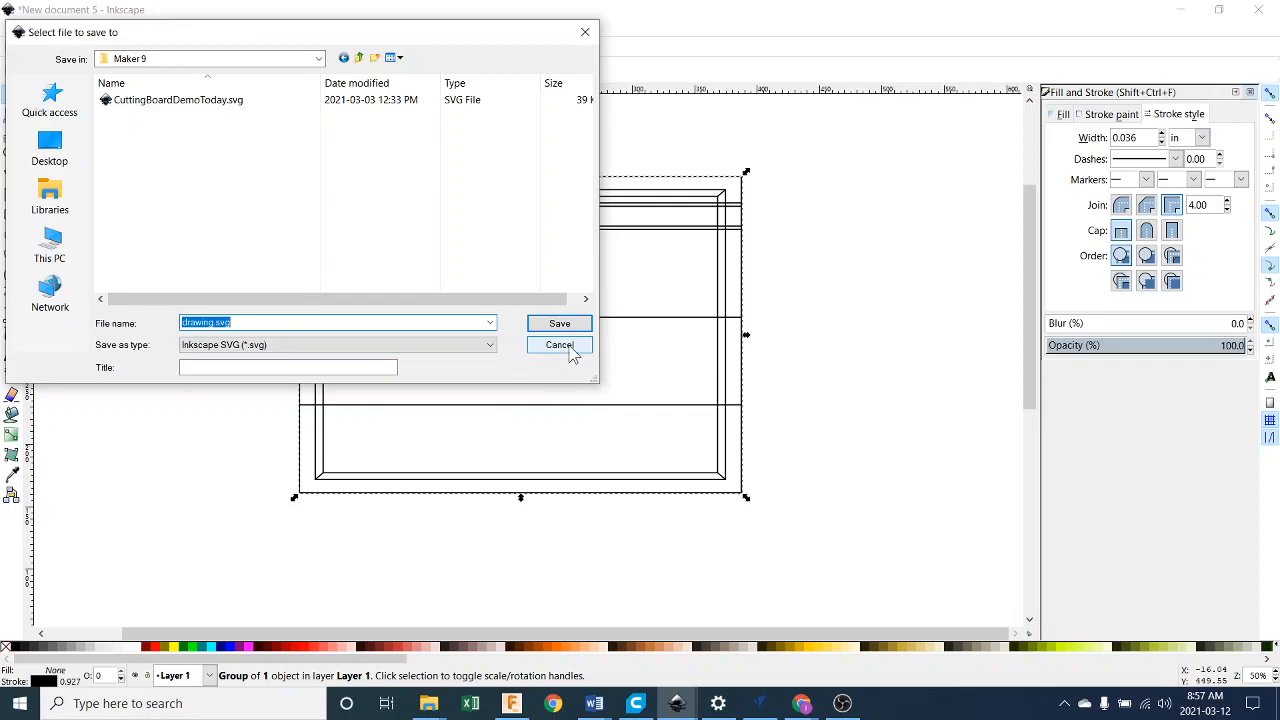
click(585, 32)
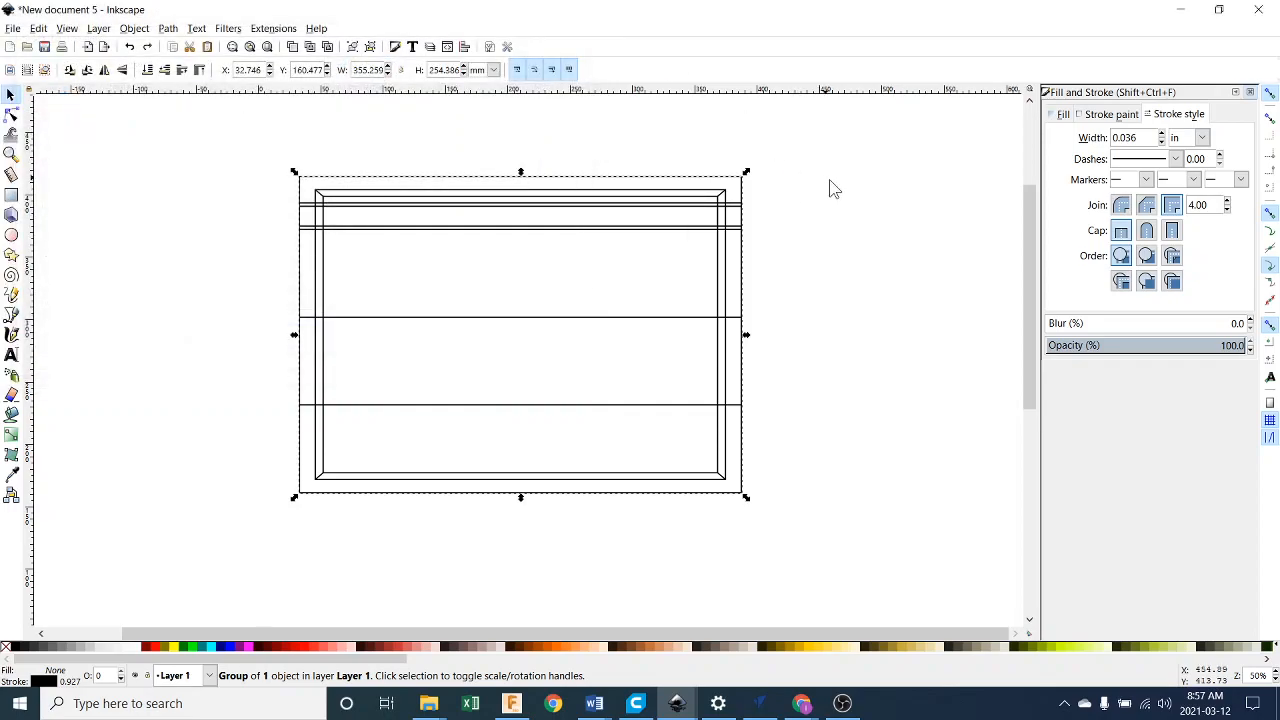